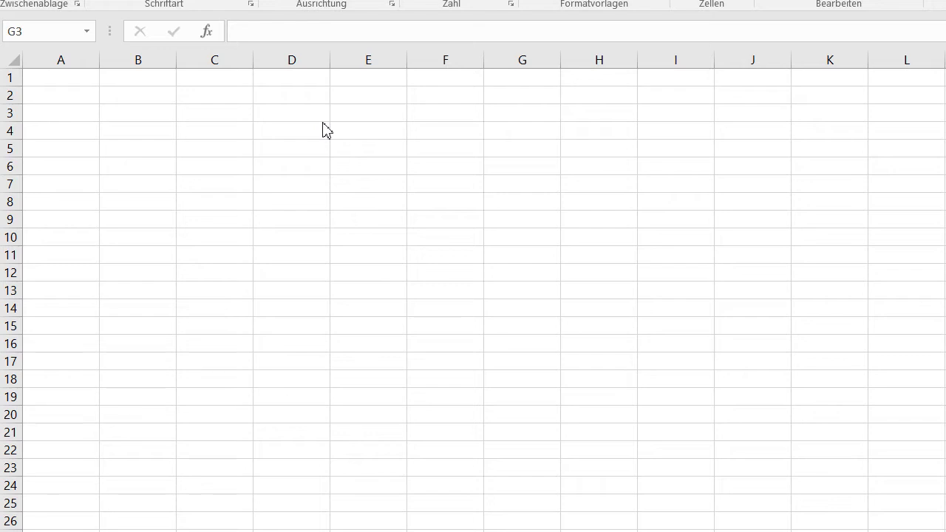
Pick the WENN function for cell G3 from the function picker
{"action": "left_click", "coordinate": [207, 32]}
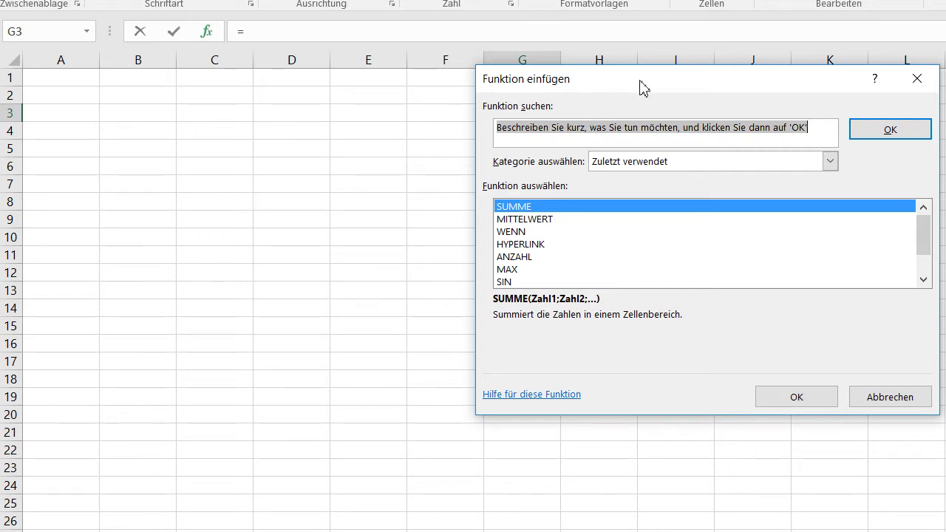
{"action": "left_click_drag", "start_coordinate": [642, 87], "coordinate": [457, 74]}
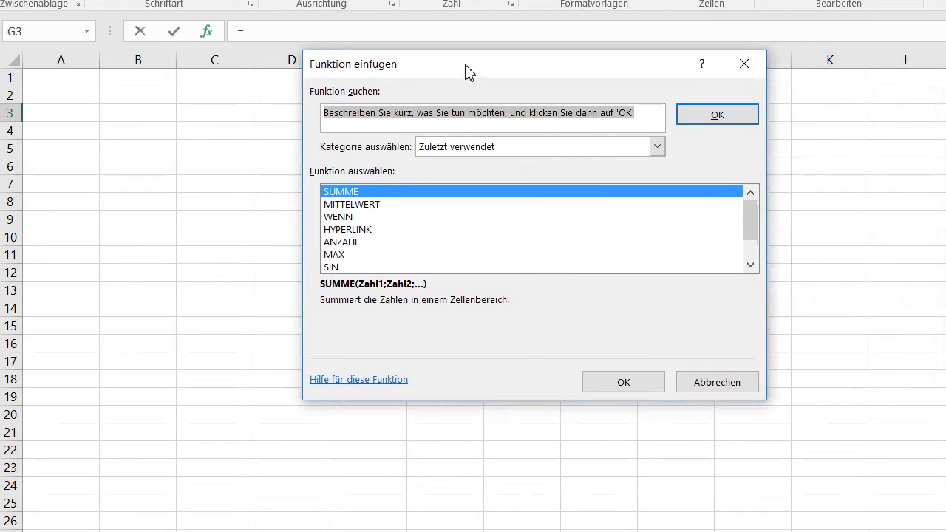
{"action": "left_click", "coordinate": [341, 219]}
{"action": "left_click", "coordinate": [599, 389]}
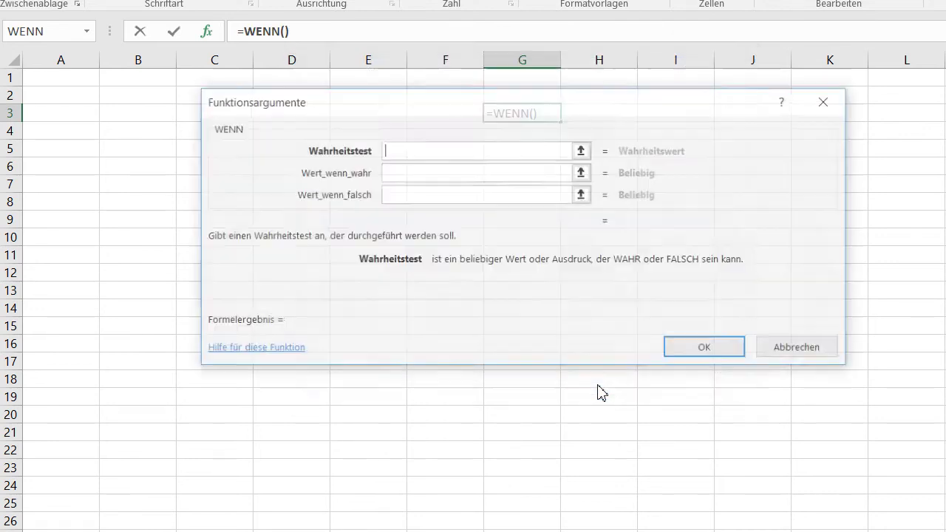
{"action": "left_click_drag", "start_coordinate": [508, 104], "coordinate": [490, 142]}
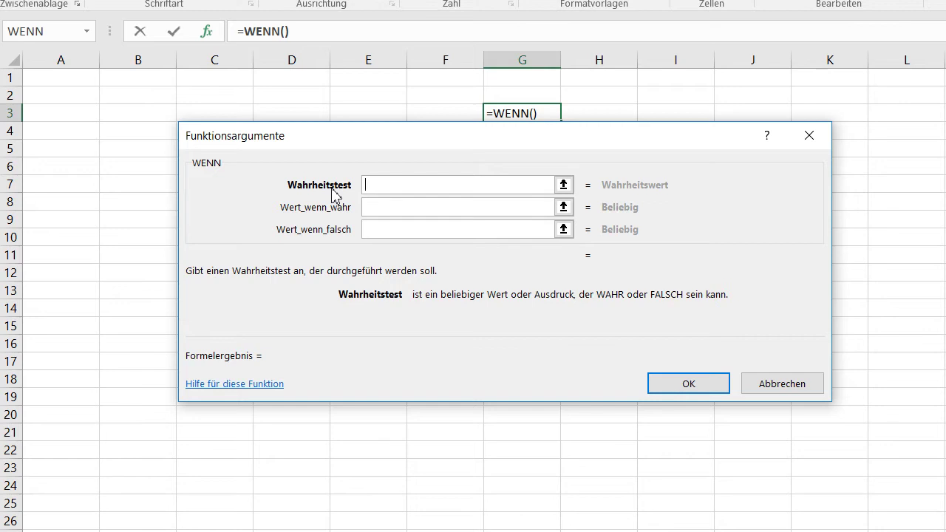
Fill WENN with B2=C2, "OK" and "Nicht OK", then discard the draft
{"action": "type", "text": "B2=C2"}
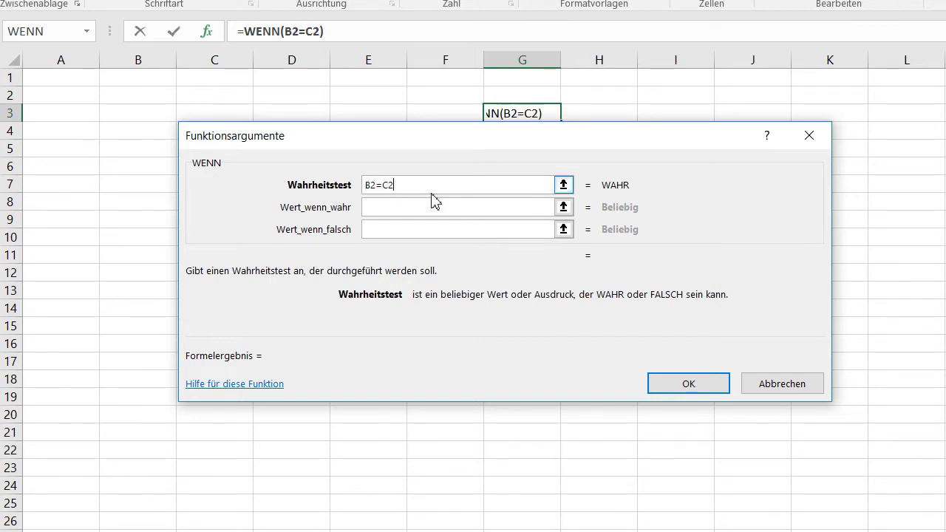
{"action": "left_click", "coordinate": [435, 206]}
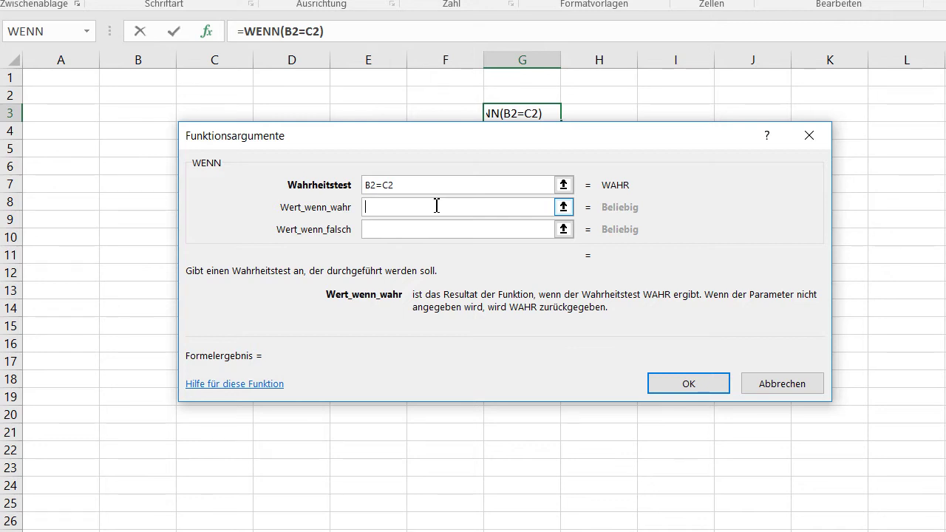
{"action": "type", "text": "\"OK\""}
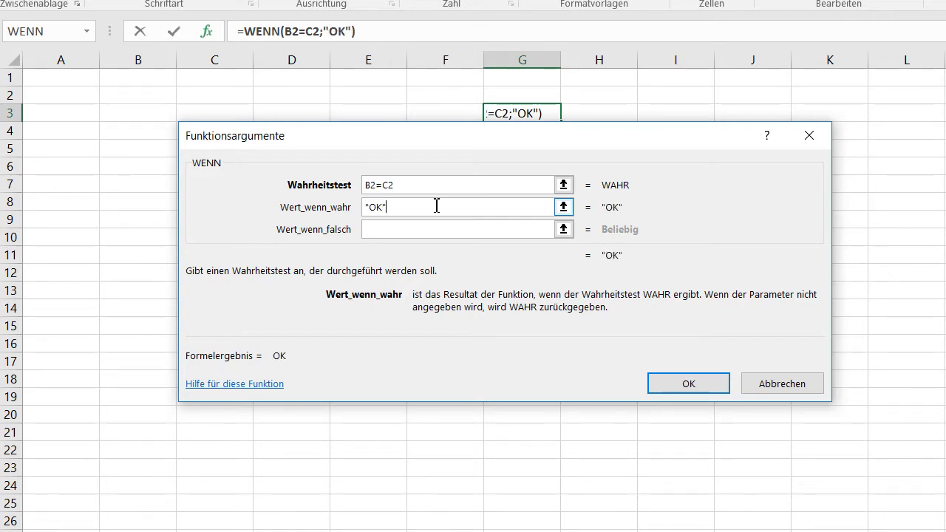
{"action": "left_click", "coordinate": [439, 231]}
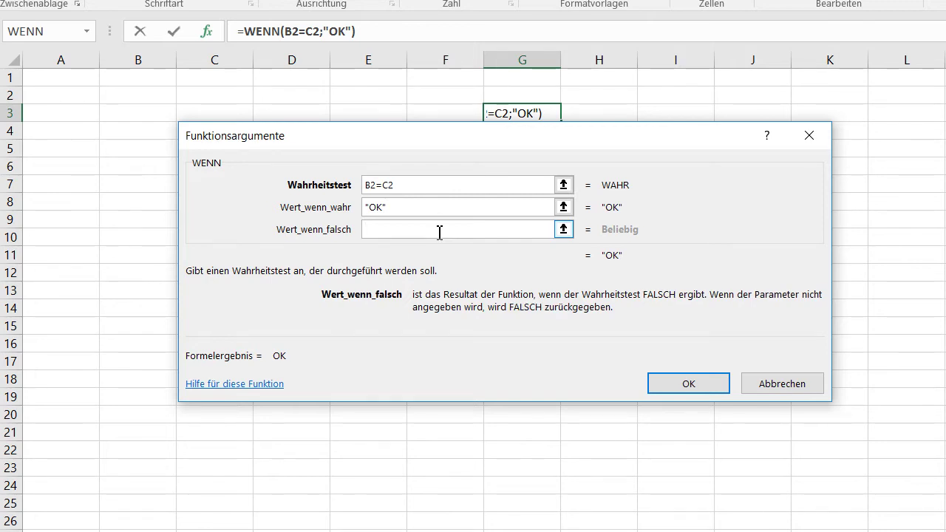
{"action": "type", "text": "\"Nicht OK\""}
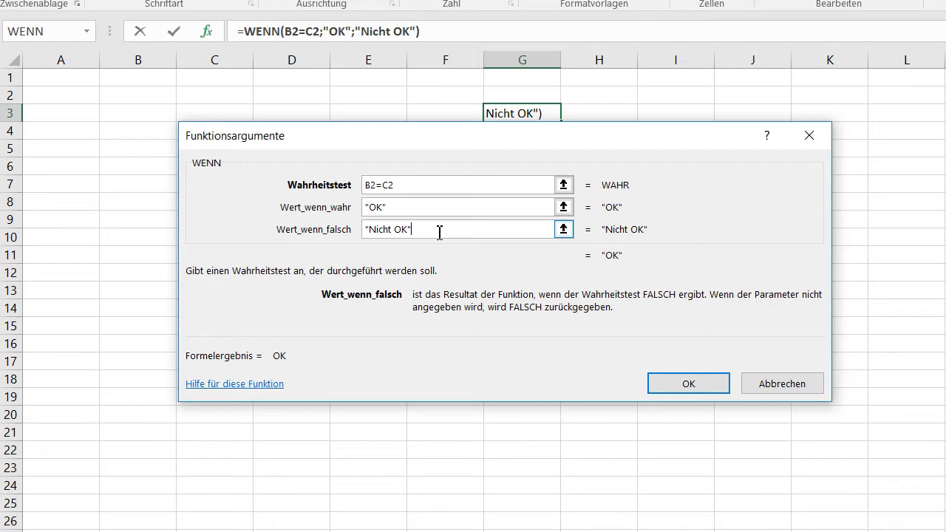
{"action": "left_click", "coordinate": [769, 396]}
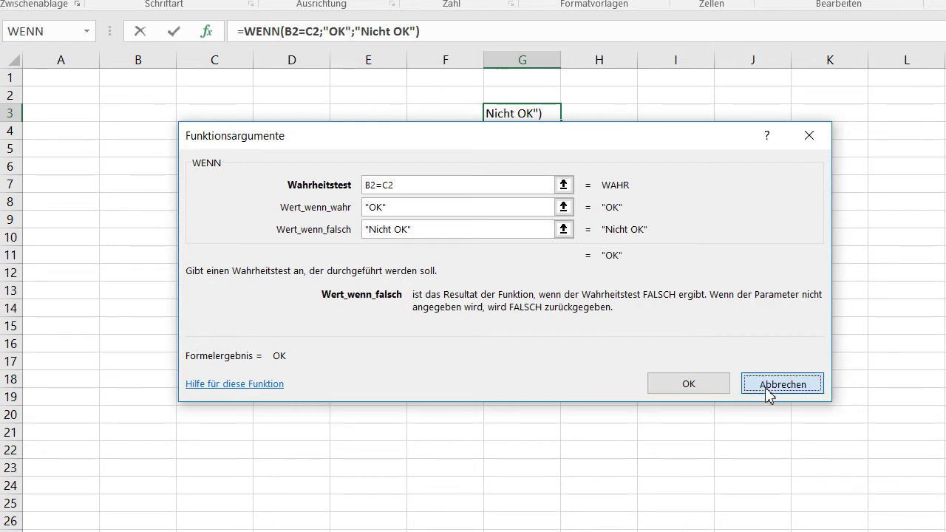
Choose SVERWEIS for G3 from the Alle function category
{"action": "left_click", "coordinate": [211, 34]}
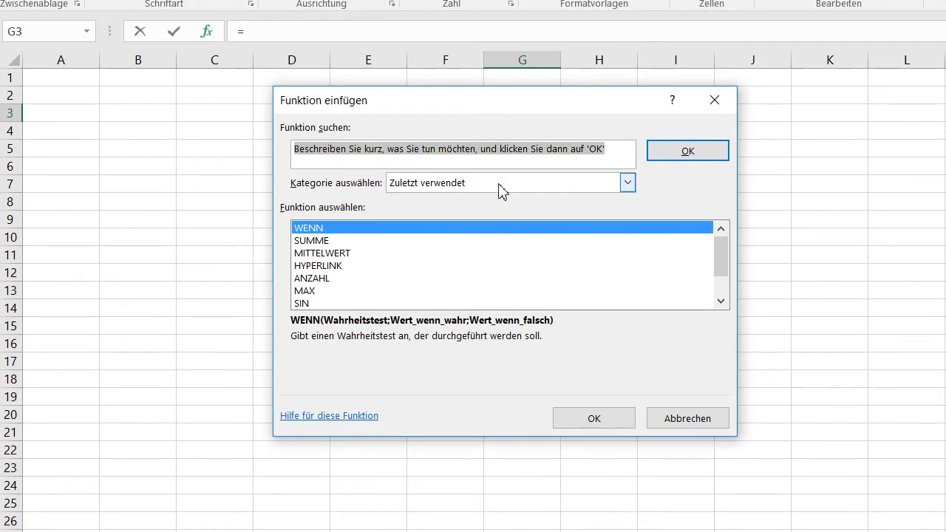
{"action": "left_click", "coordinate": [499, 184]}
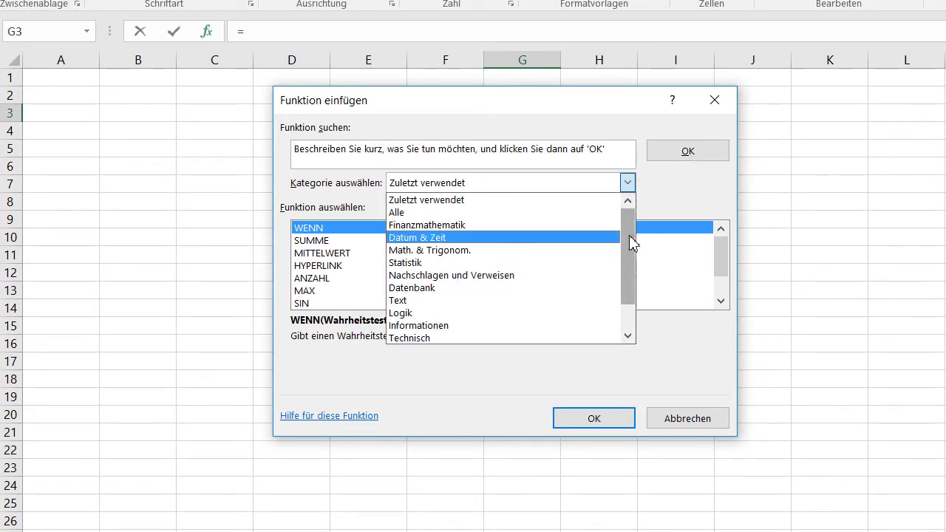
{"action": "left_click", "coordinate": [541, 213]}
{"action": "left_click_drag", "start_coordinate": [718, 247], "coordinate": [717, 270]}
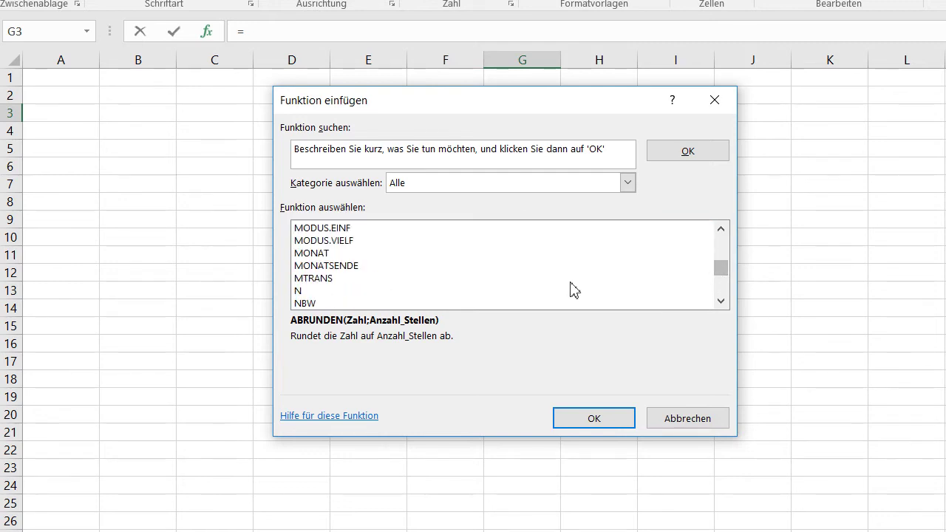
{"action": "left_click_drag", "start_coordinate": [718, 270], "coordinate": [722, 284]}
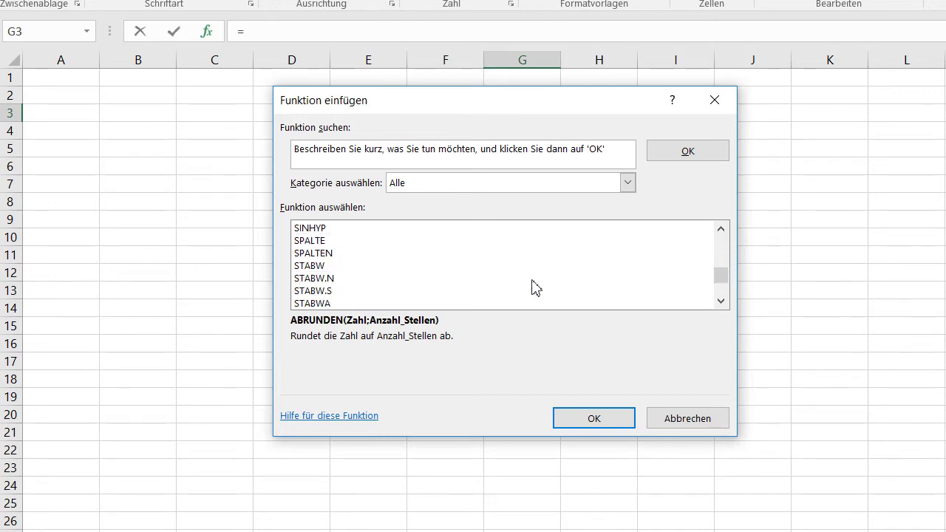
{"action": "scroll", "coordinate": [535, 287], "scroll_direction": "down", "scroll_amount": 2}
{"action": "scroll", "coordinate": [535, 287], "scroll_direction": "down", "scroll_amount": 1}
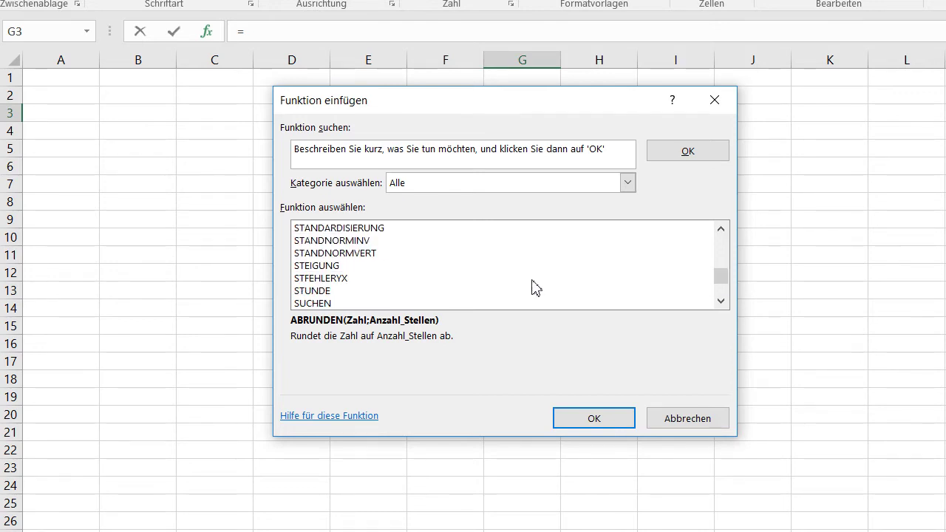
{"action": "scroll", "coordinate": [535, 287], "scroll_direction": "down", "scroll_amount": 1}
{"action": "scroll", "coordinate": [536, 287], "scroll_direction": "down", "scroll_amount": 1}
{"action": "scroll", "coordinate": [535, 288], "scroll_direction": "down", "scroll_amount": 1}
{"action": "scroll", "coordinate": [535, 287], "scroll_direction": "down", "scroll_amount": 1}
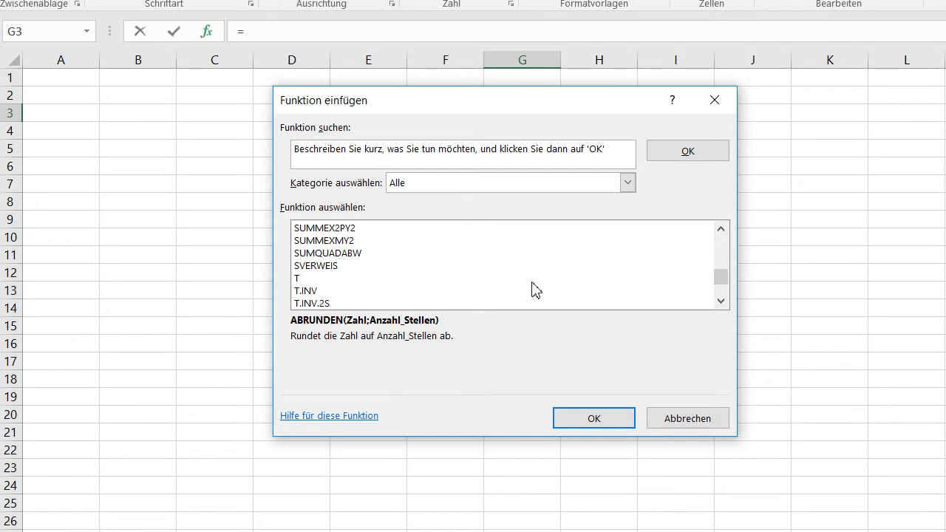
{"action": "left_click", "coordinate": [328, 268]}
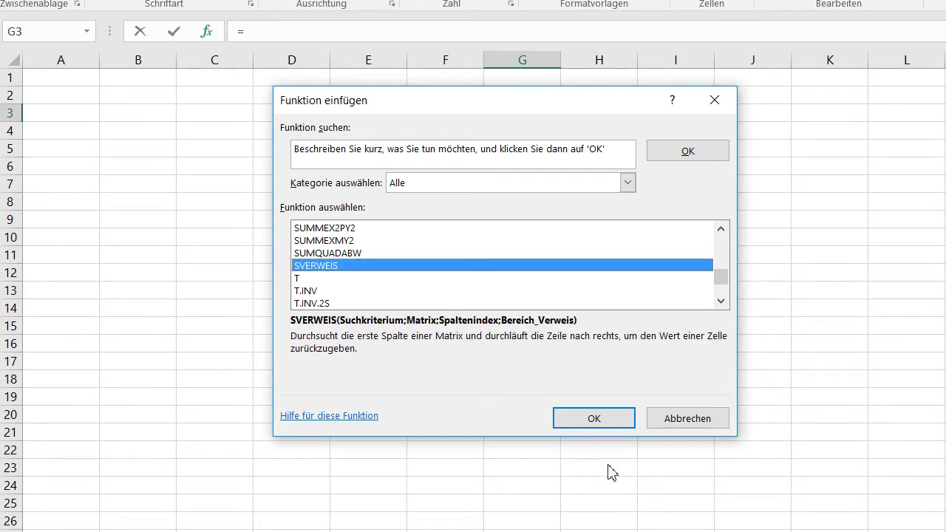
{"action": "left_click", "coordinate": [606, 425]}
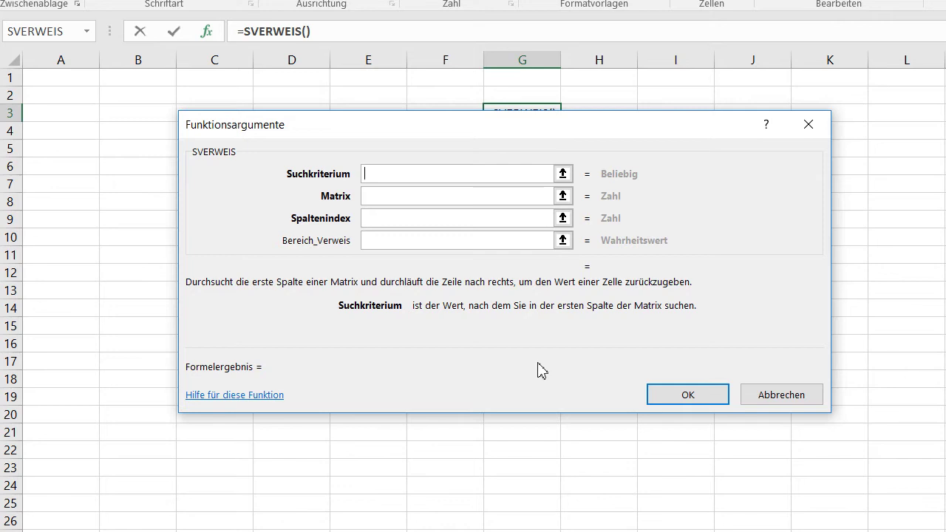
Review the Matrix, Spaltenindex and Bereich_Verweis arguments, then cancel SVERWEIS
{"action": "left_click", "coordinate": [393, 198]}
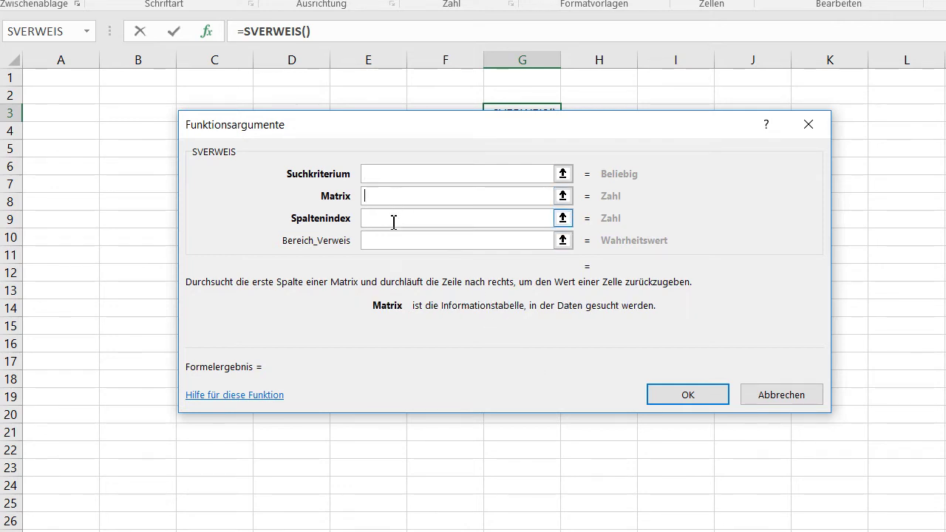
{"action": "left_click", "coordinate": [393, 220]}
{"action": "left_click", "coordinate": [393, 243]}
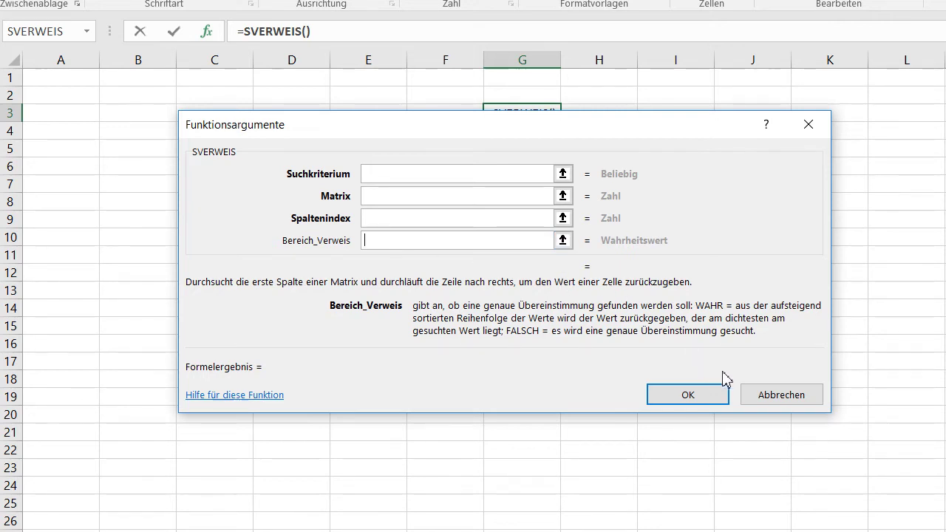
{"action": "left_click", "coordinate": [777, 400]}
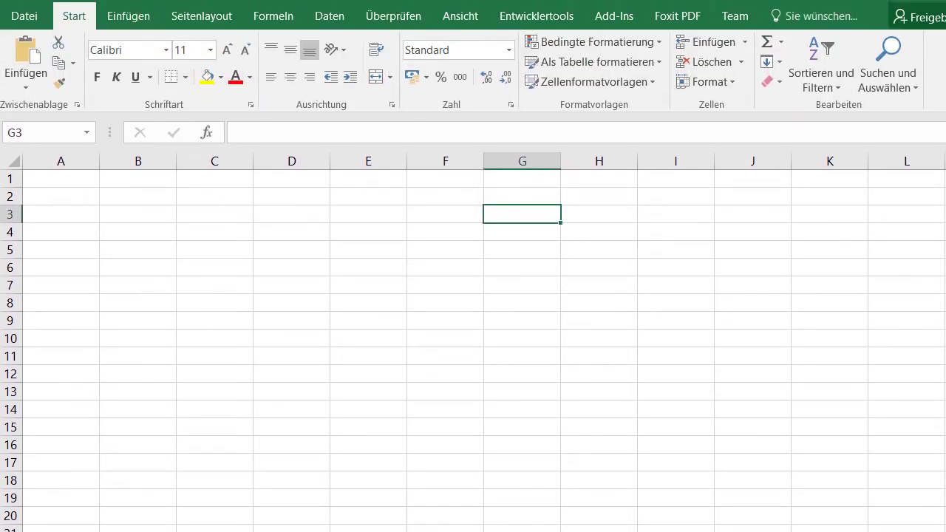
{"action": "left_click", "coordinate": [23, 7]}
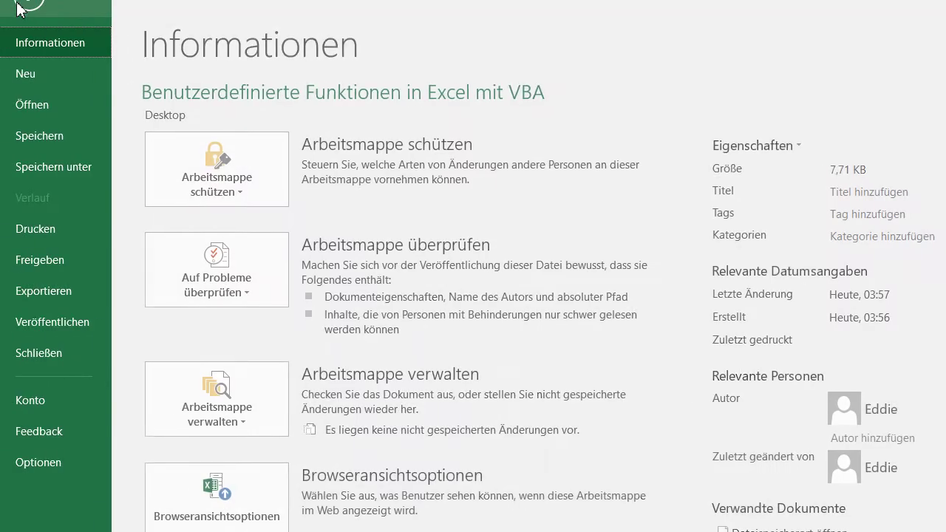
{"action": "left_click", "coordinate": [48, 462]}
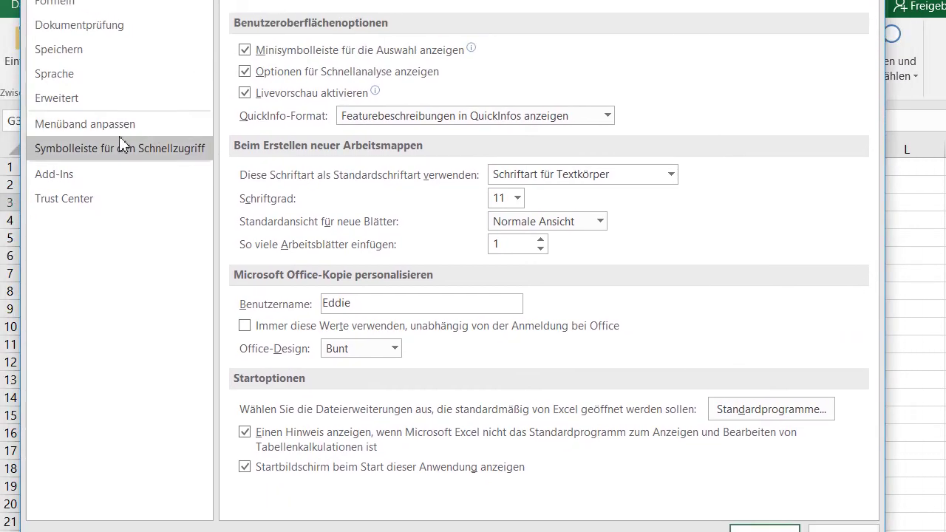
{"action": "left_click", "coordinate": [120, 129]}
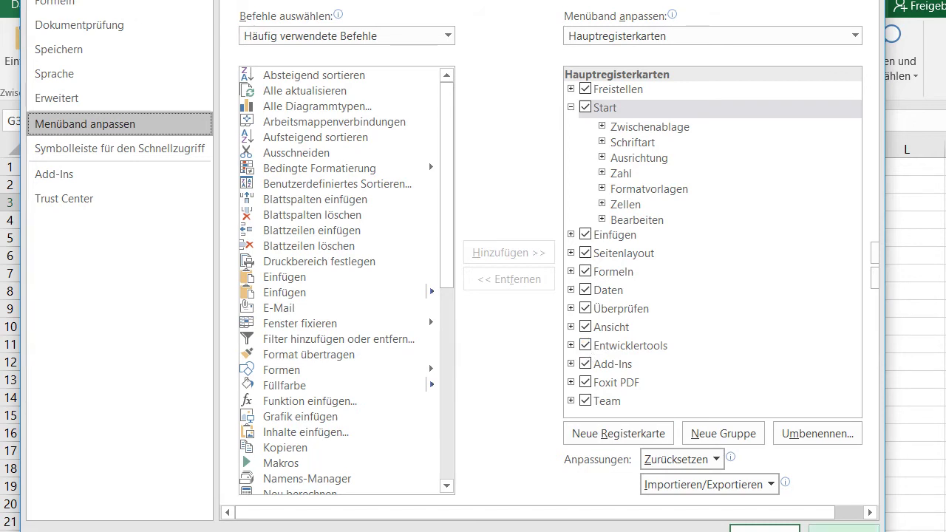
{"action": "left_click", "coordinate": [765, 527]}
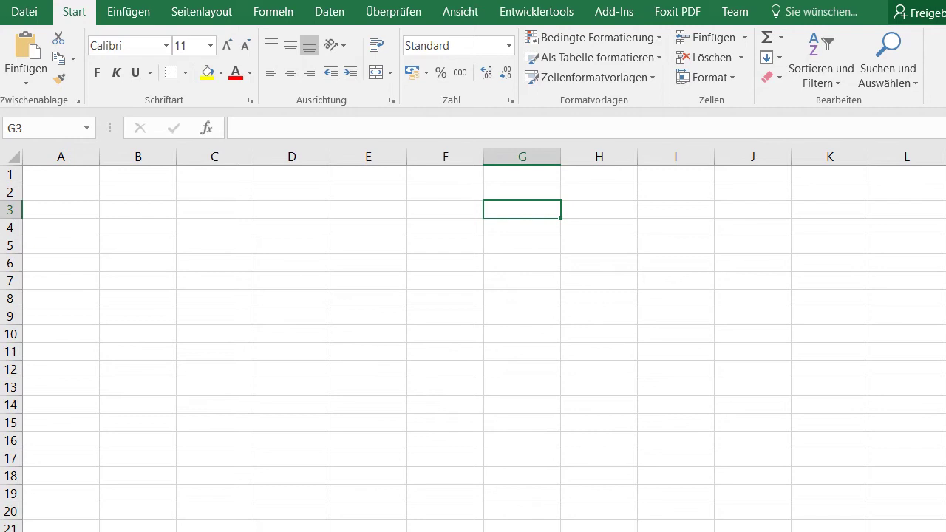
Open the Visual Basic editor from the Entwicklertools tab
{"action": "left_click", "coordinate": [537, 21]}
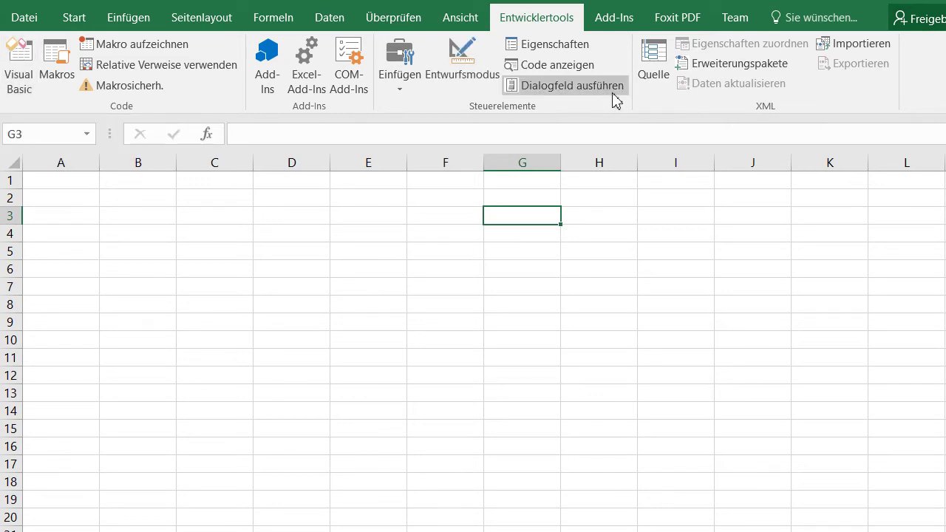
{"action": "mouse_move", "coordinate": [934, 17]}
{"action": "left_mouse_down"}
{"action": "mouse_move", "coordinate": [131, 29]}
{"action": "mouse_move", "coordinate": [141, 25]}
{"action": "left_mouse_up"}
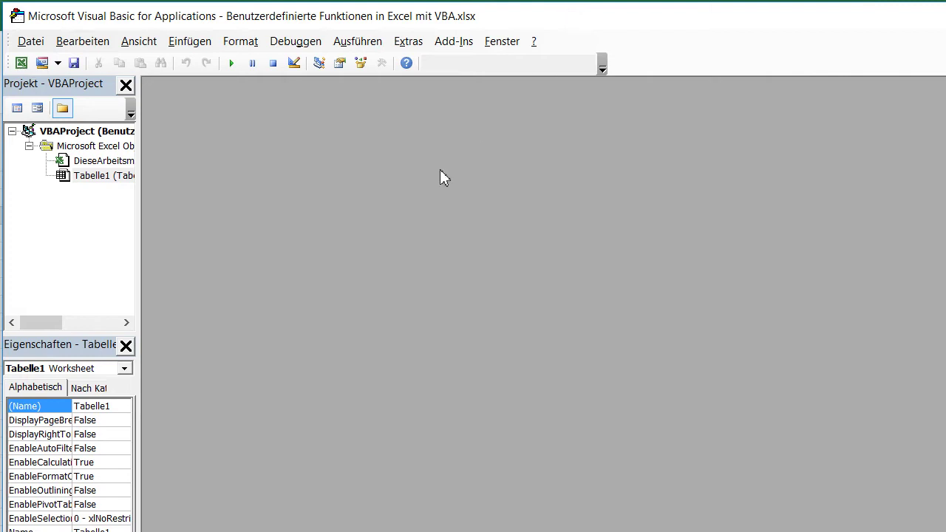
{"action": "mouse_move", "coordinate": [636, 5]}
{"action": "left_mouse_down"}
{"action": "mouse_move", "coordinate": [615, 42]}
{"action": "mouse_move", "coordinate": [484, 517]}
{"action": "left_mouse_up"}
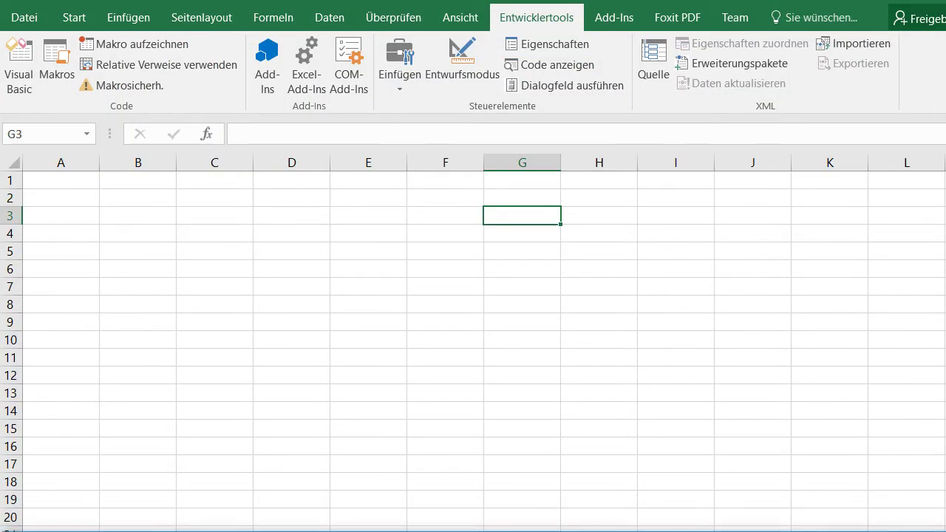
{"action": "left_click", "coordinate": [20, 79]}
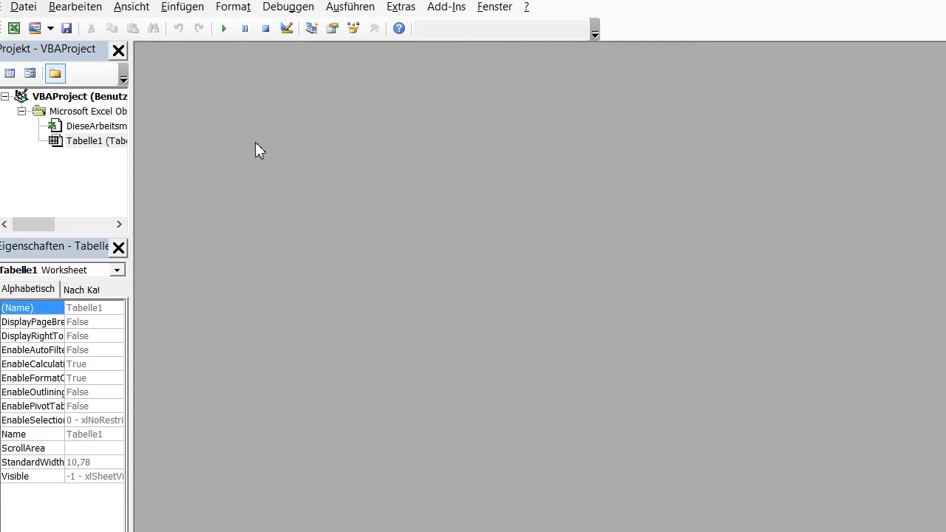
Insert a new module and rename it from Modul1 to eigene_funktionen
{"action": "left_click", "coordinate": [196, 16]}
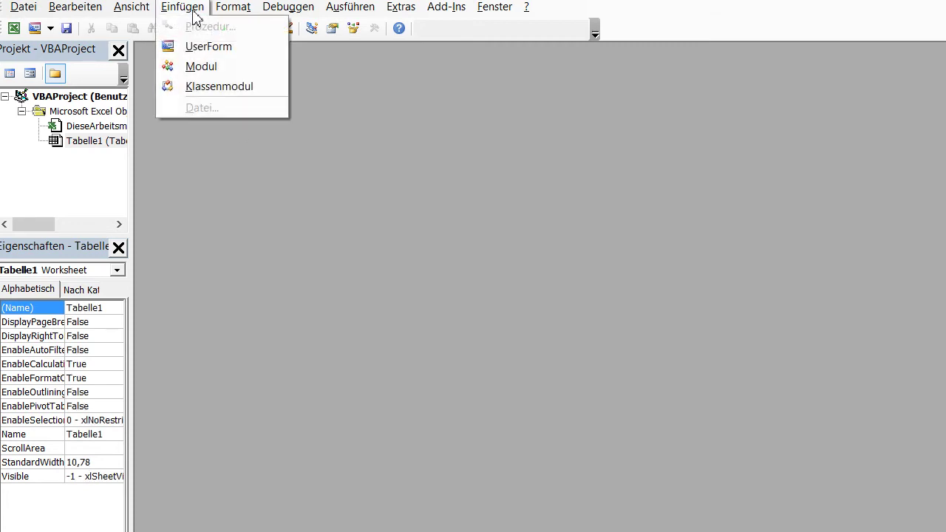
{"action": "left_click", "coordinate": [200, 74]}
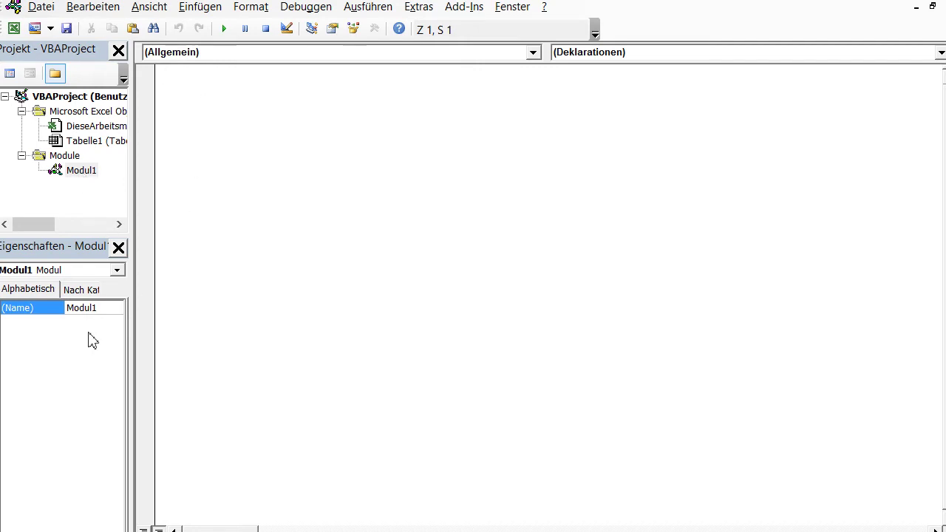
{"action": "left_click", "coordinate": [109, 311]}
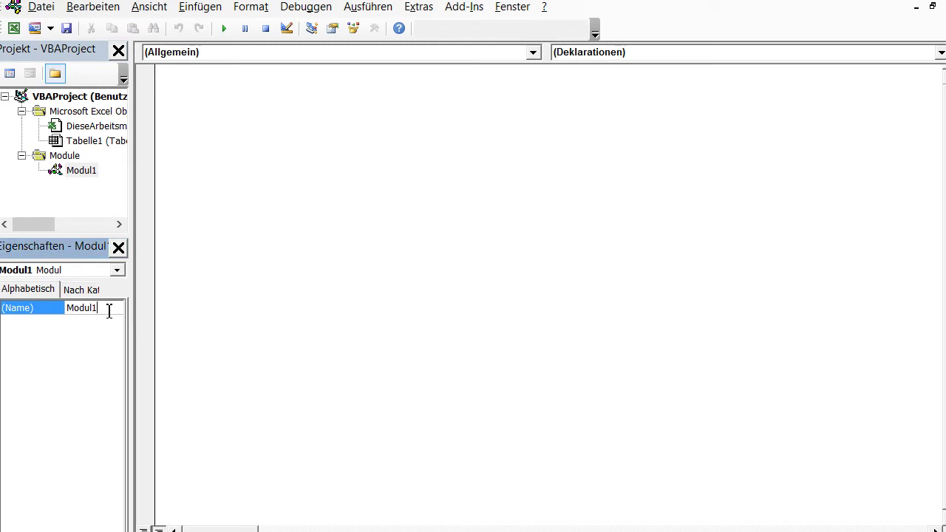
{"action": "left_click", "coordinate": [52, 309]}
{"action": "type", "text": "eigne"}
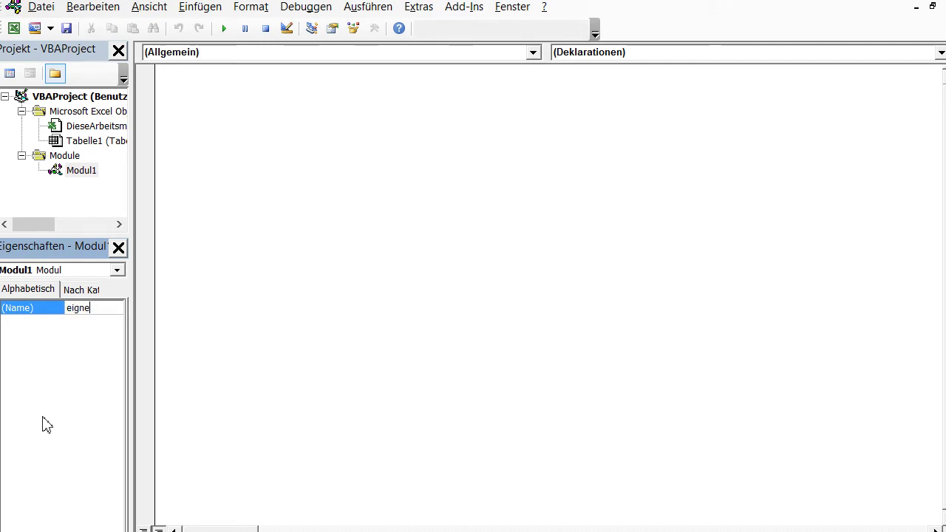
{"action": "key", "text": "BackSpace"}
{"action": "key", "text": "BackSpace"}
{"action": "type", "text": "ene"}
{"action": "type", "text": "_funktioner"}
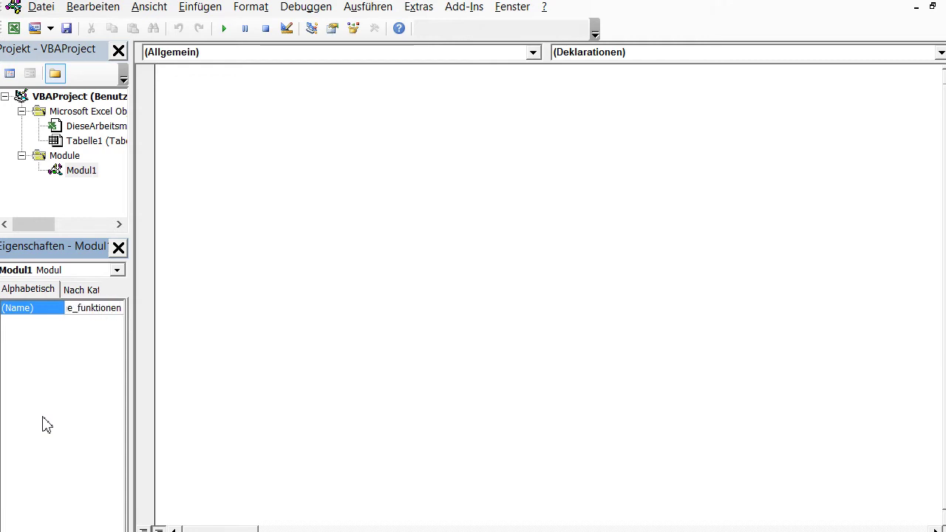
{"action": "key", "text": "Return"}
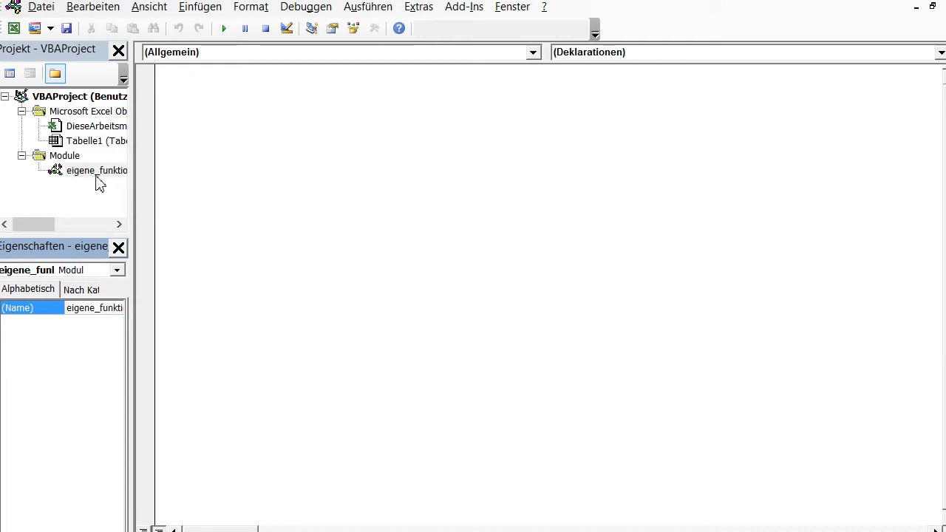
{"action": "left_click", "coordinate": [251, 131]}
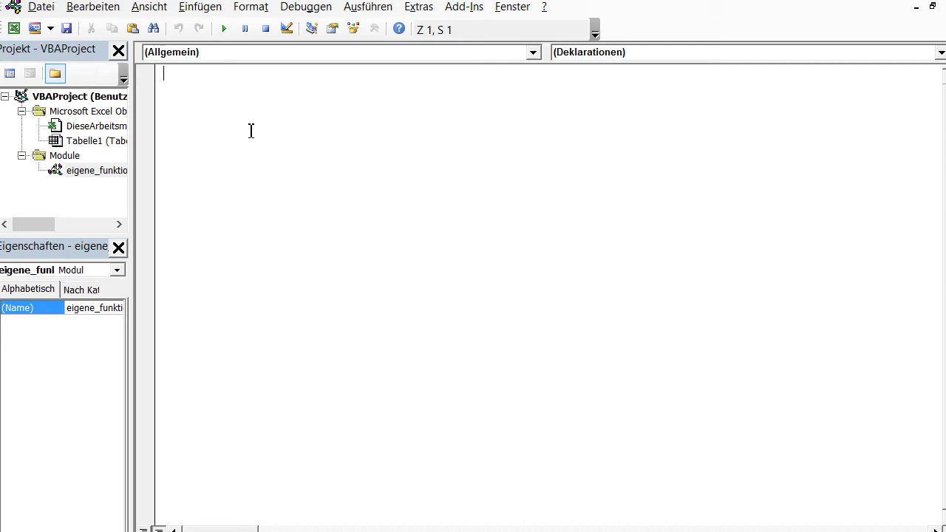
Type the first code line function meine_erste() in the module
{"action": "type", "text": "f"}
{"action": "type", "text": "unction"}
{"action": "type", "text": " meine_erste()"}
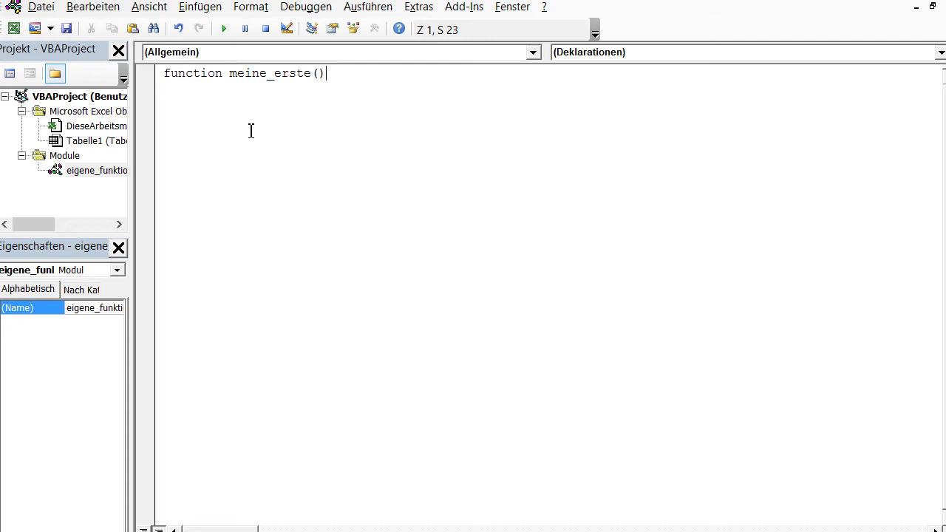
{"action": "left_click", "coordinate": [321, 74]}
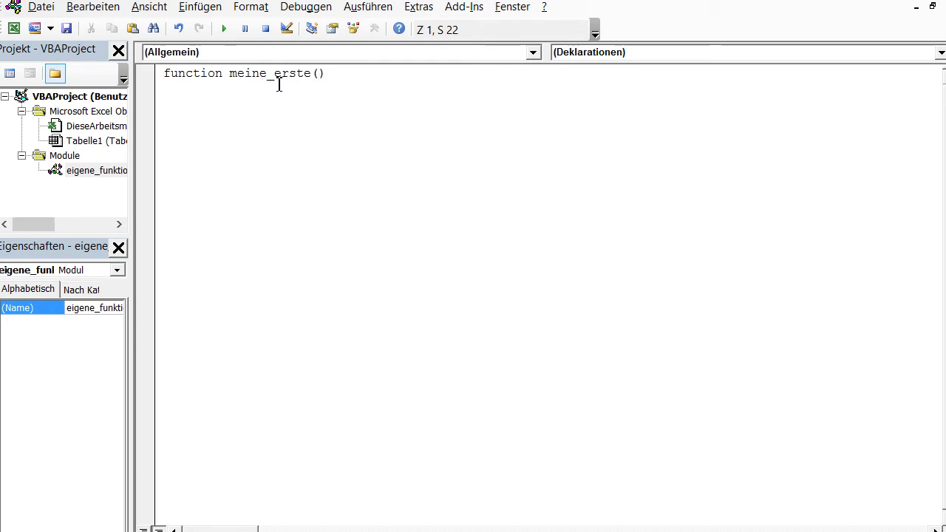
Declare meine_erste As String so a matching End Function line appears
{"action": "left_click", "coordinate": [336, 76]}
{"action": "type", "text": "as"}
{"action": "type", "text": " string"}
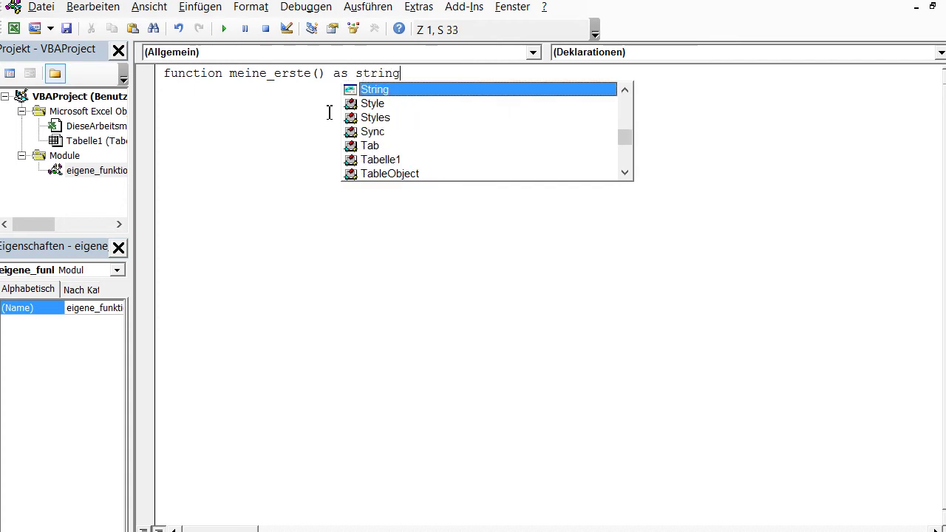
{"action": "double_click", "coordinate": [385, 91]}
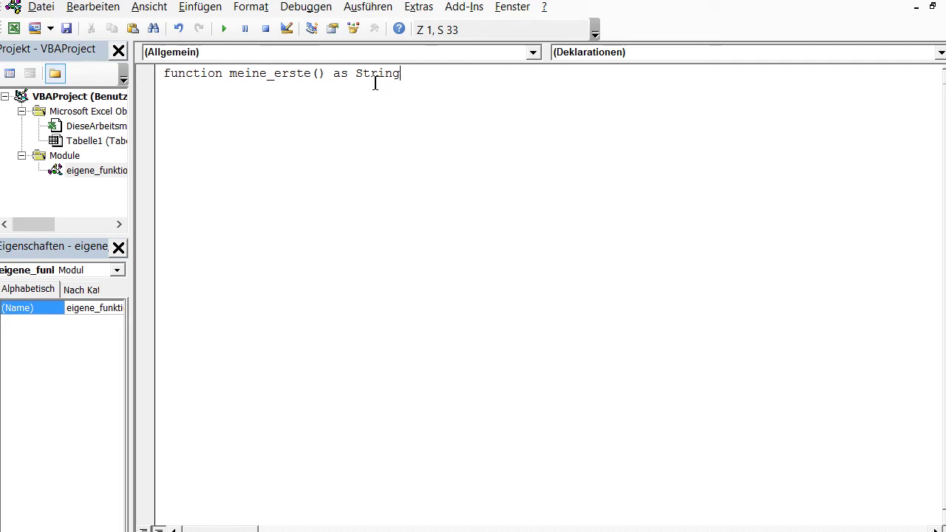
{"action": "key", "text": "Return"}
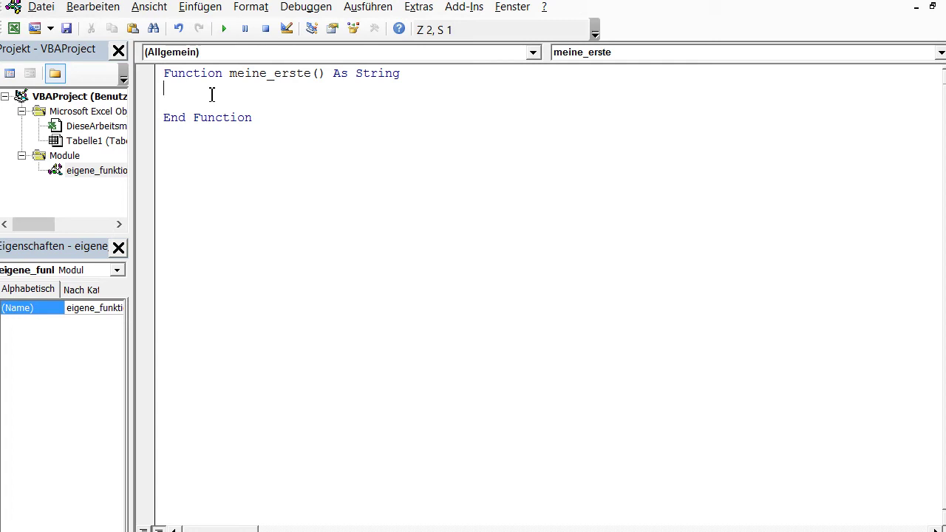
Write the body meine_erste = "hallo" and switch back to the Excel worksheet
{"action": "key", "text": "Return"}
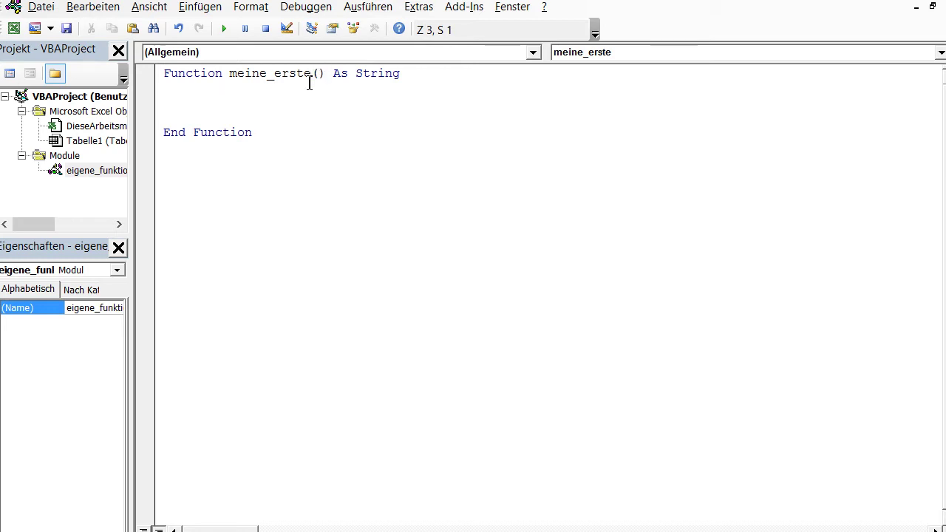
{"action": "type", "text": "meine_erste = \""}
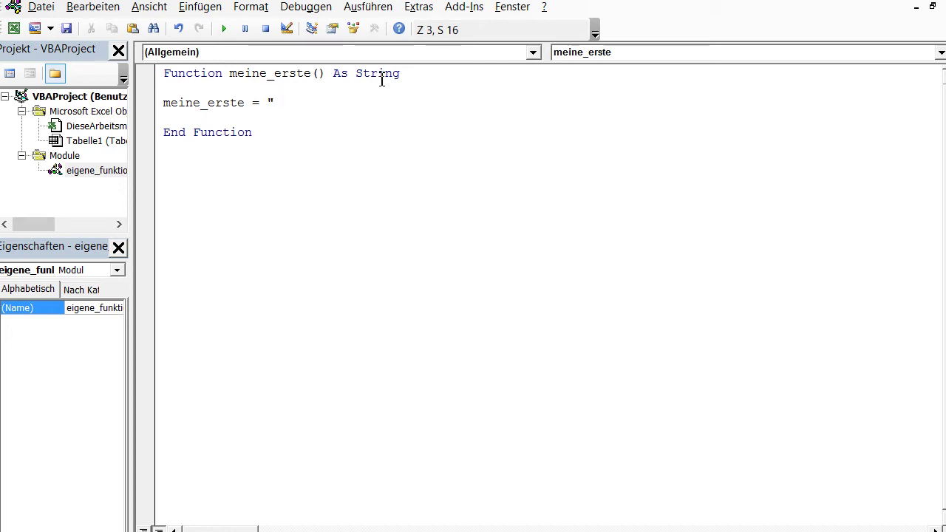
{"action": "type", "text": "hallo\""}
{"action": "left_click", "coordinate": [296, 156]}
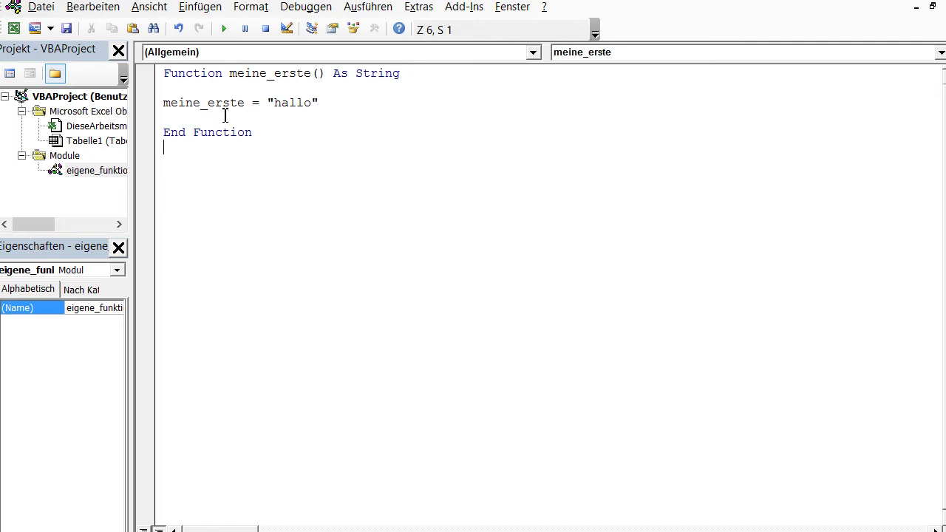
{"action": "left_click_drag", "start_coordinate": [245, 104], "coordinate": [165, 111]}
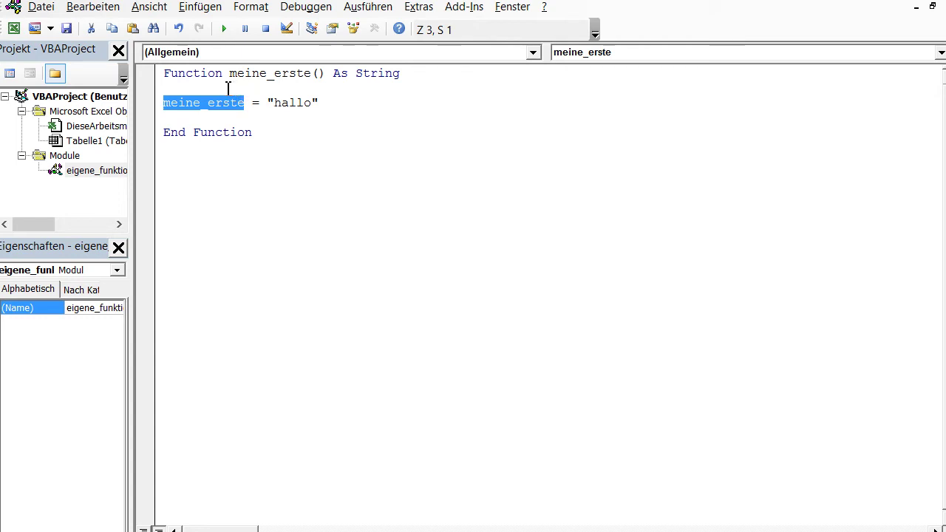
{"action": "left_click", "coordinate": [301, 116]}
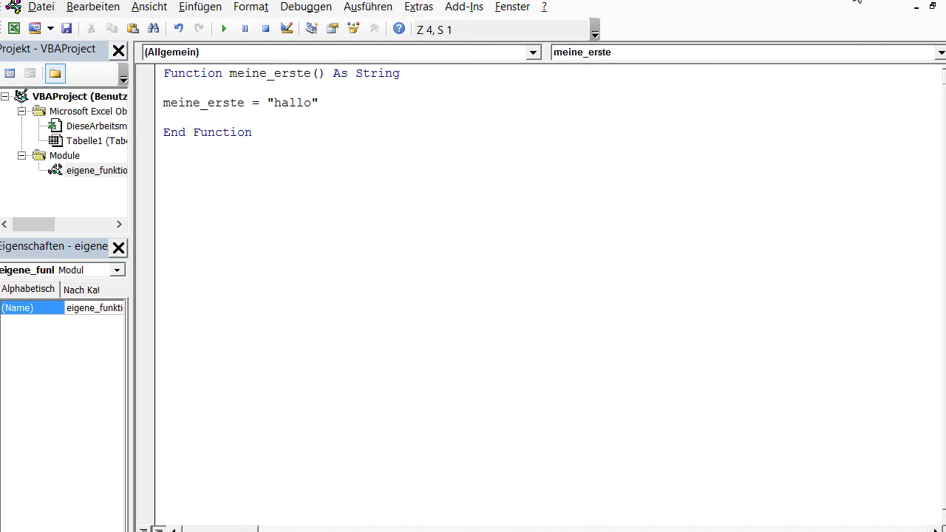
{"action": "key", "text": "alt+F11"}
Enter =meine_erste() in cell C2
{"action": "left_click", "coordinate": [210, 201]}
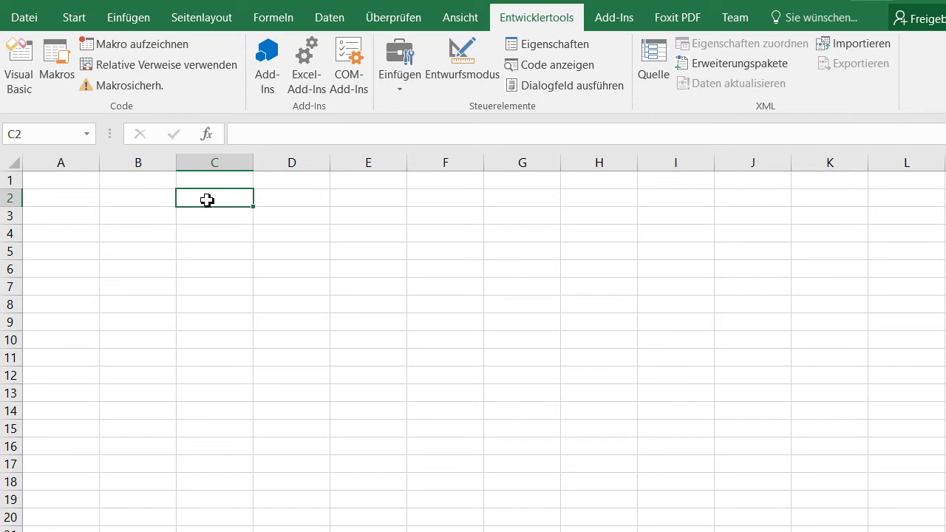
{"action": "type", "text": "="}
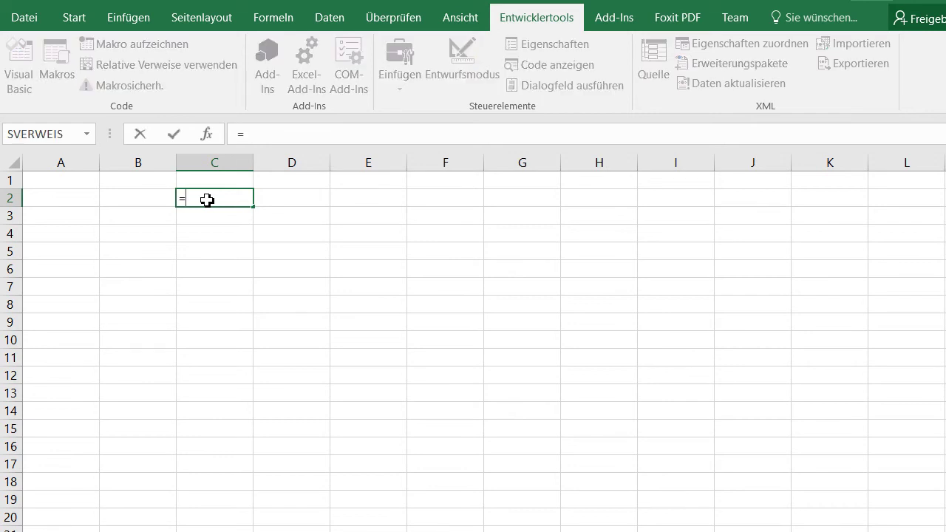
{"action": "type", "text": "meine_erste"}
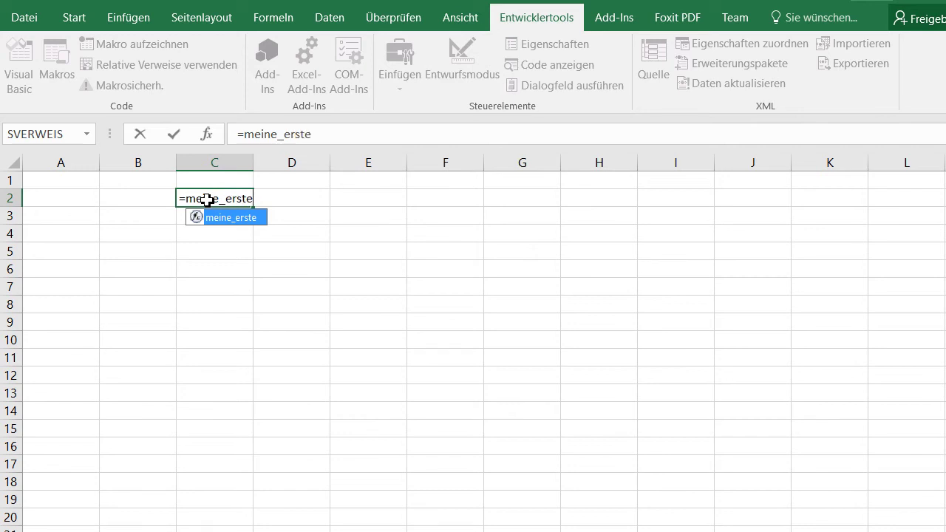
{"action": "type", "text": "()"}
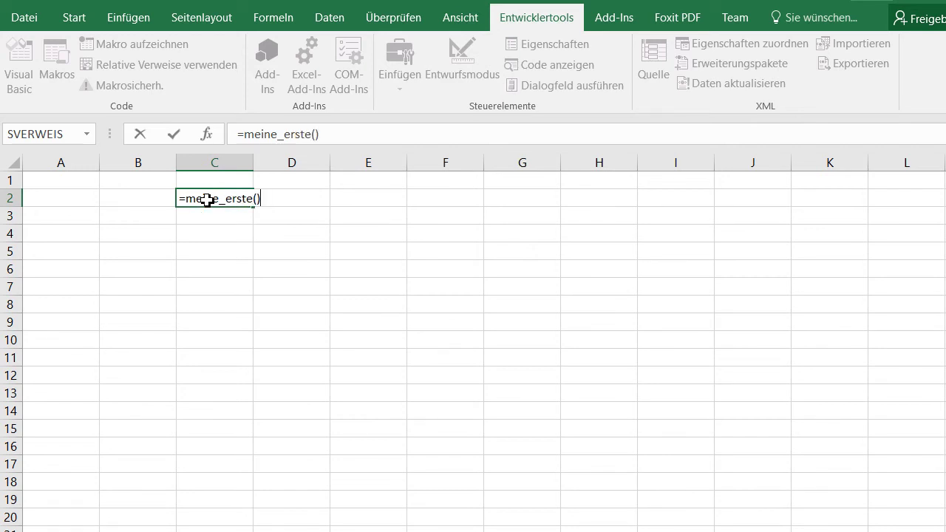
{"action": "key", "text": "Return"}
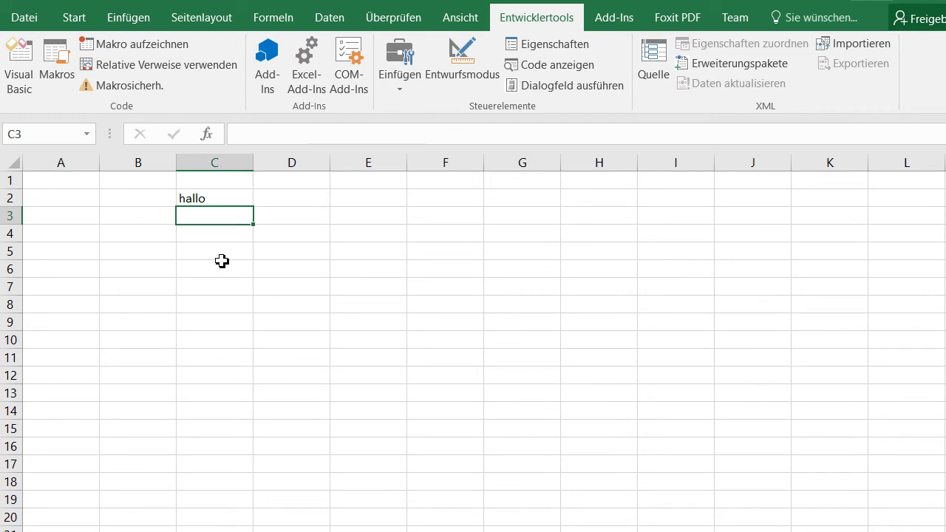
Insert meine_erste into C3 from the Benutzerdefiniert function category
{"action": "left_click", "coordinate": [209, 136]}
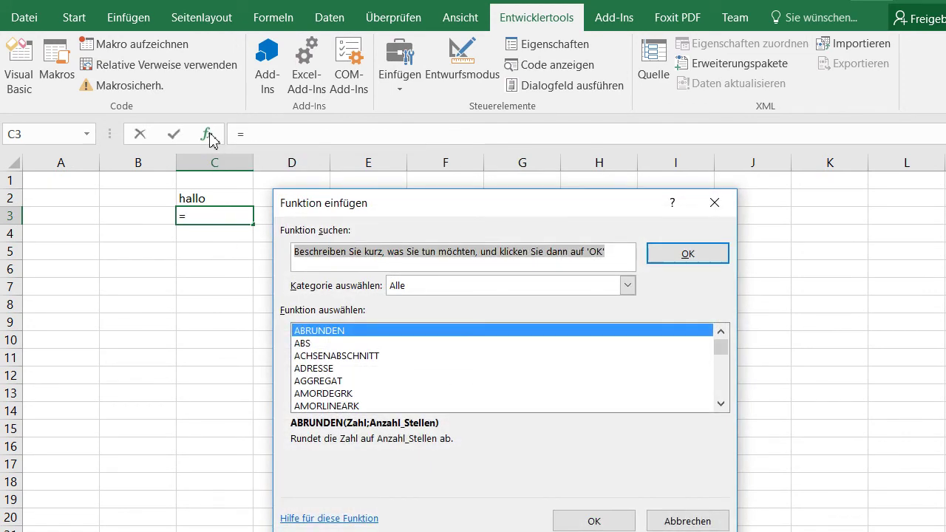
{"action": "left_click", "coordinate": [612, 289]}
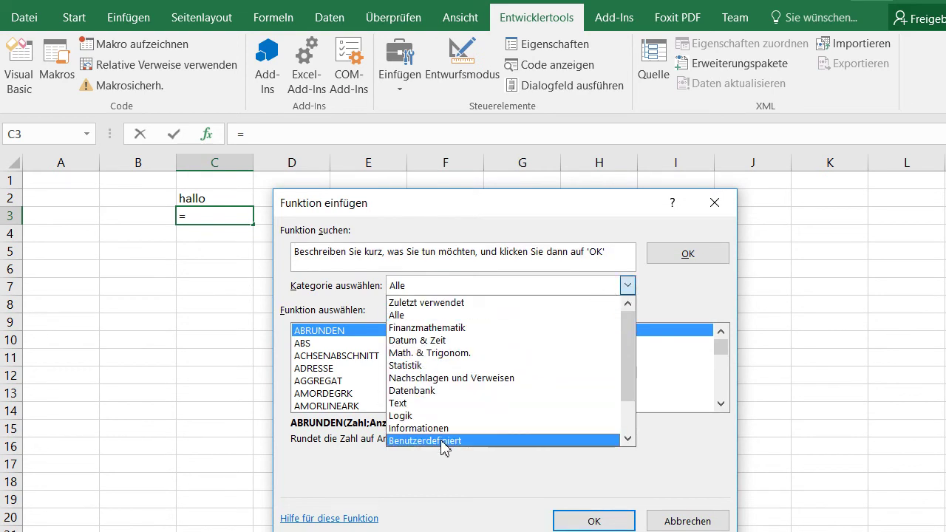
{"action": "left_click", "coordinate": [486, 440]}
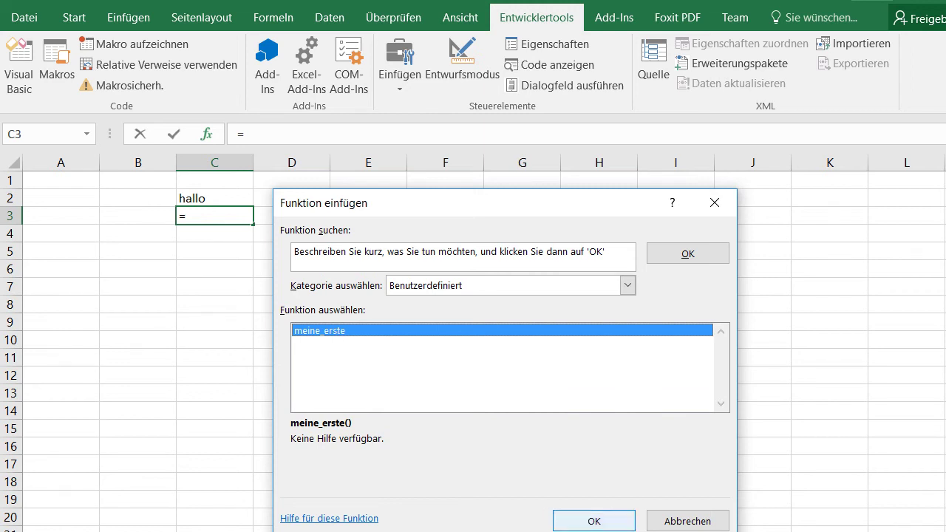
{"action": "left_click", "coordinate": [596, 522]}
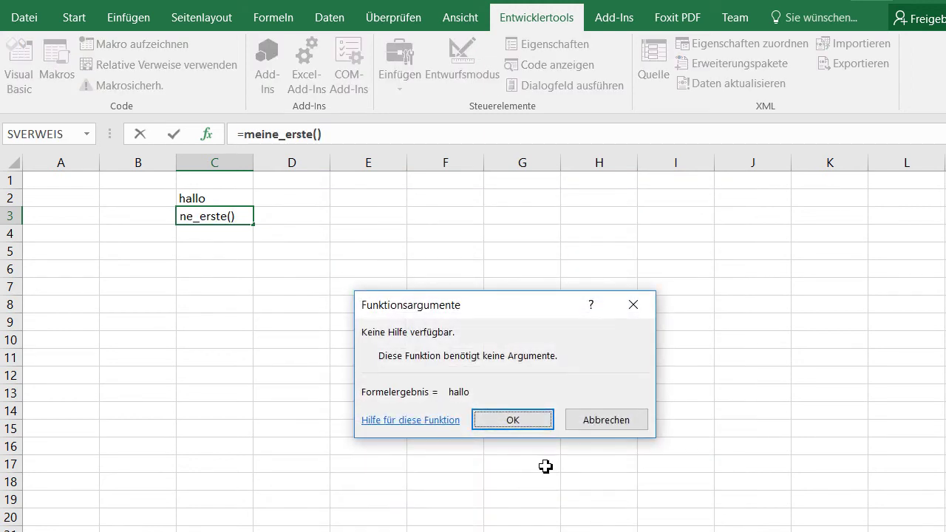
{"action": "left_click", "coordinate": [523, 419]}
{"action": "left_click", "coordinate": [523, 418]}
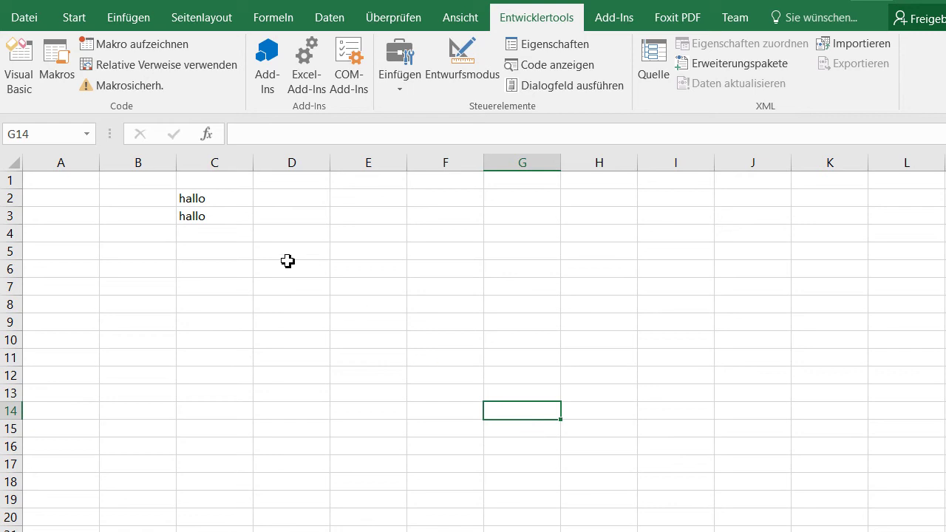
Compare the formulas in C3 and C2, then return to the Visual Basic editor
{"action": "left_click", "coordinate": [204, 213]}
{"action": "left_click", "coordinate": [204, 197]}
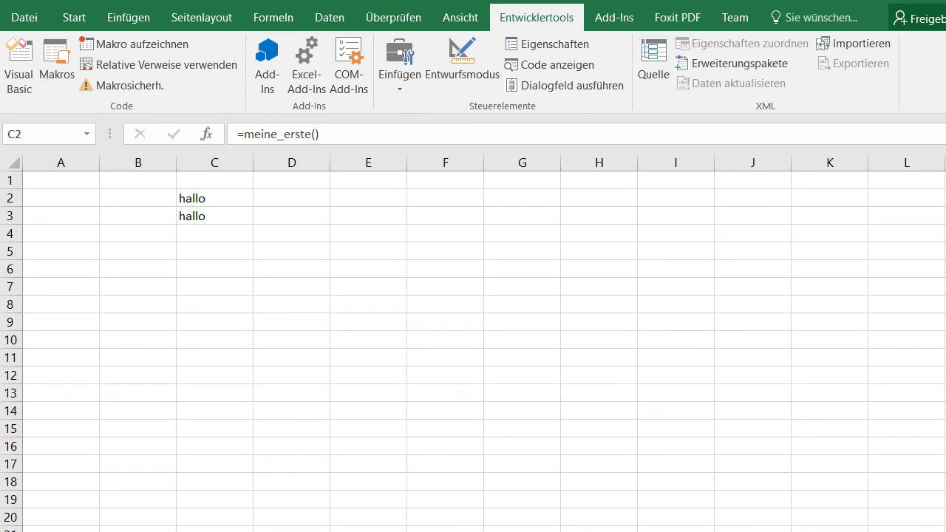
{"action": "left_click", "coordinate": [655, 495]}
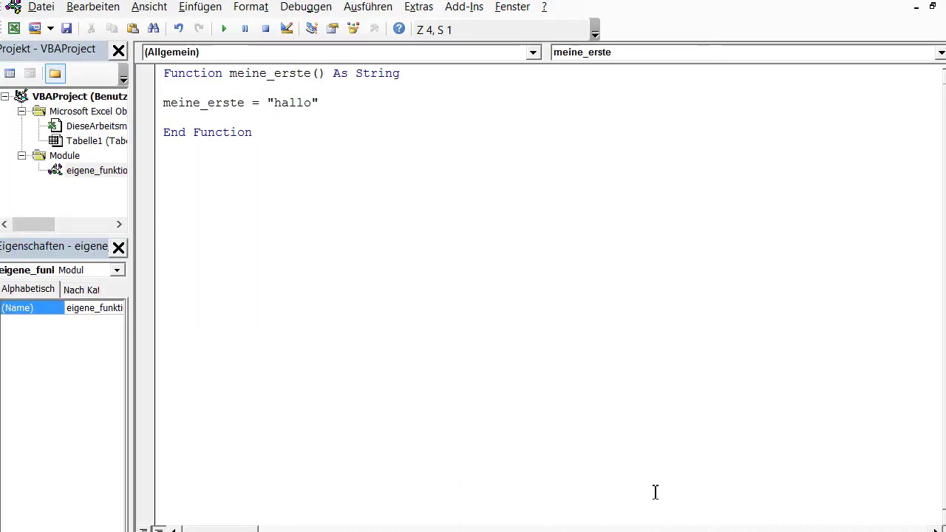
Below End Function, type function m_zu_feet(metrische_groesse as double)
{"action": "left_click", "coordinate": [263, 134]}
{"action": "key", "text": "Return"}
{"action": "key", "text": "Return"}
{"action": "type", "text": "fun"}
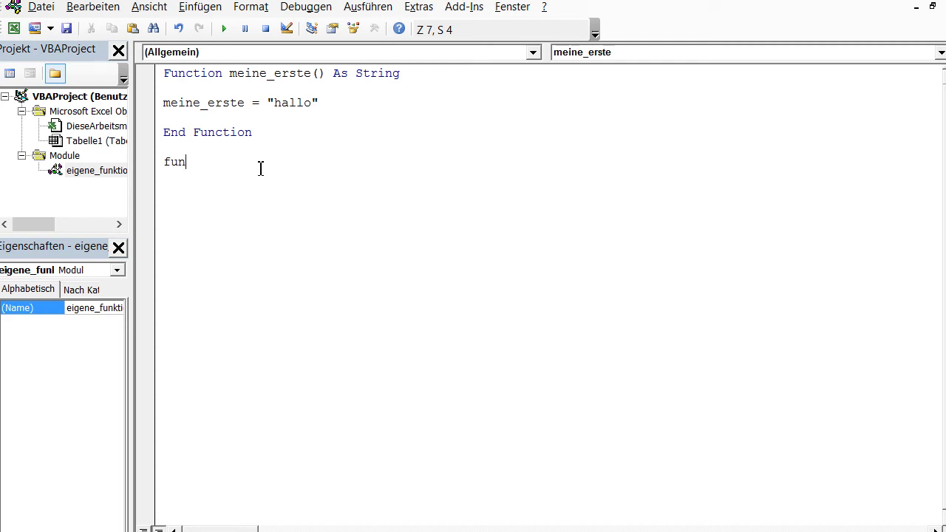
{"action": "type", "text": "c"}
{"action": "type", "text": "tion "}
{"action": "type", "text": "m"}
{"action": "type", "text": "_zuf"}
{"action": "type", "text": "feet"}
{"action": "type", "text": "("}
{"action": "type", "text": "metriscg"}
{"action": "key", "text": "BackSpace"}
{"action": "type", "text": "he"}
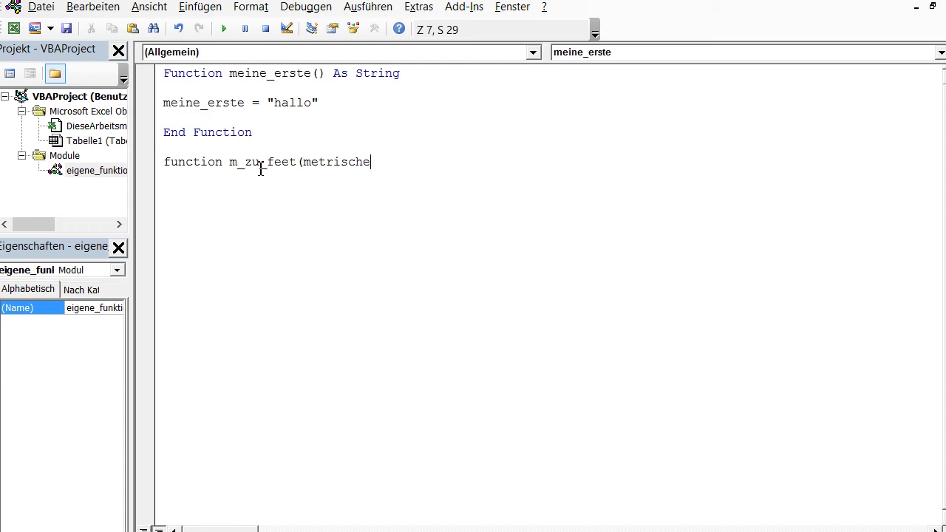
{"action": "type", "text": "_gr"}
{"action": "type", "text": "oe"}
{"action": "type", "text": "sse"}
{"action": "type", "text": " as do"}
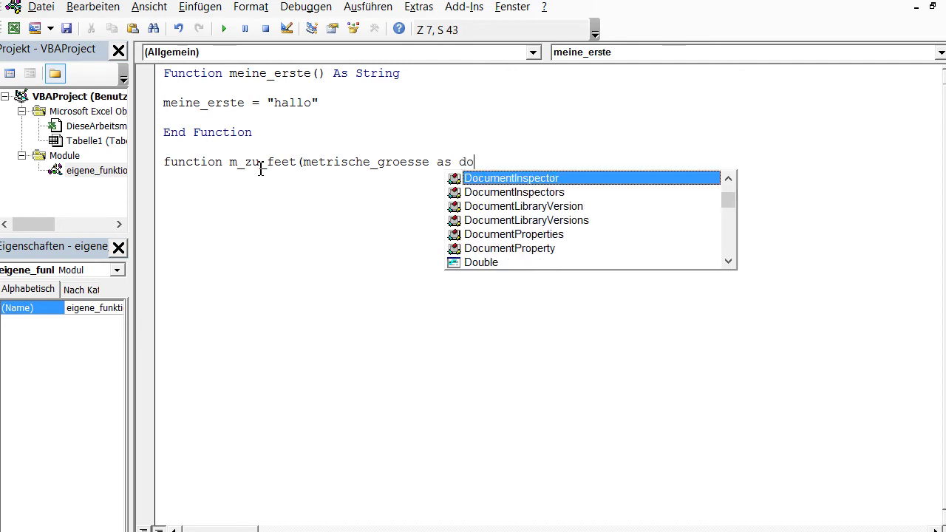
{"action": "type", "text": "uble"}
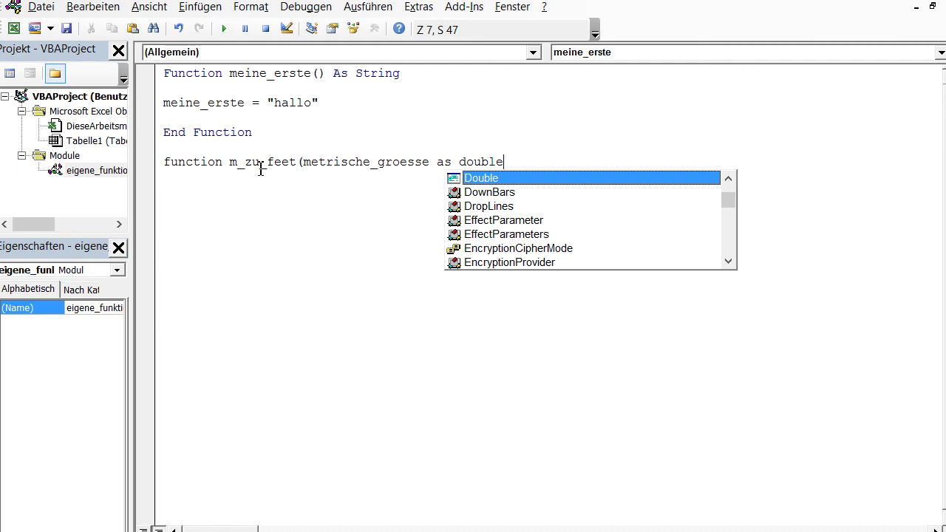
{"action": "type", "text": ")"}
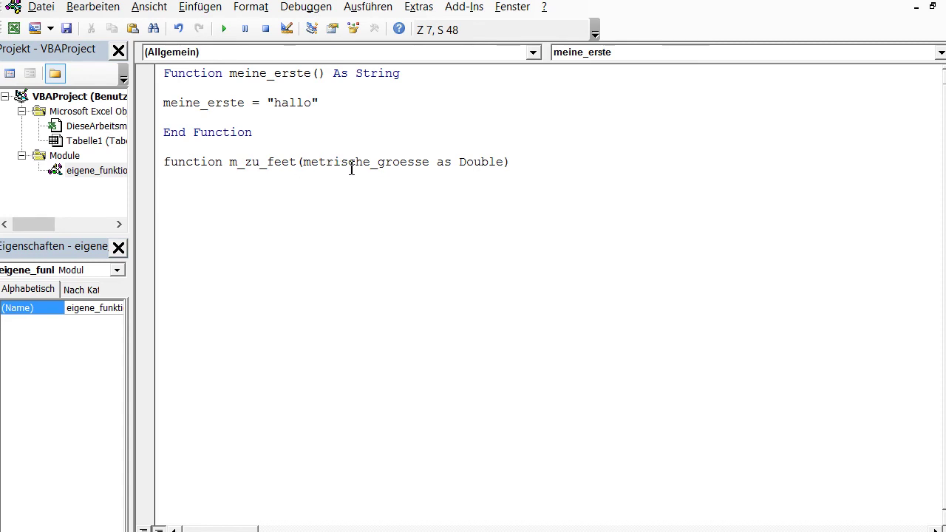
Shorten the parameter to m_groesse and give m_zu_feet an As Double return type
{"action": "left_click_drag", "start_coordinate": [371, 164], "coordinate": [316, 166]}
{"action": "key", "text": "Delete"}
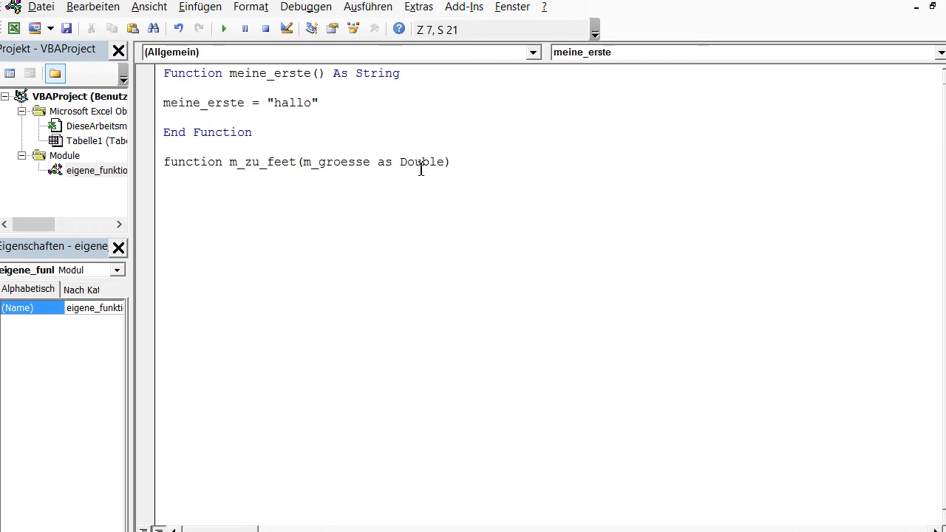
{"action": "left_click", "coordinate": [486, 168]}
{"action": "type", "text": "as double"}
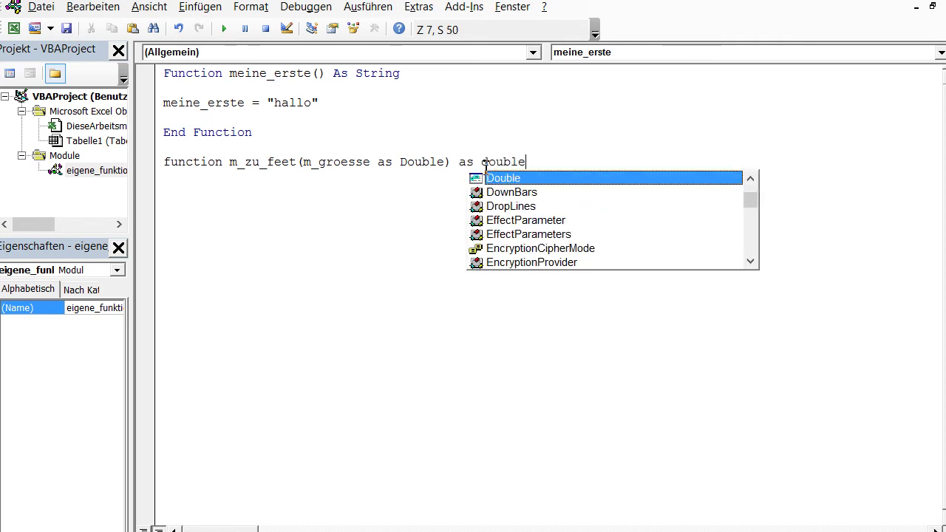
{"action": "key", "text": "Return"}
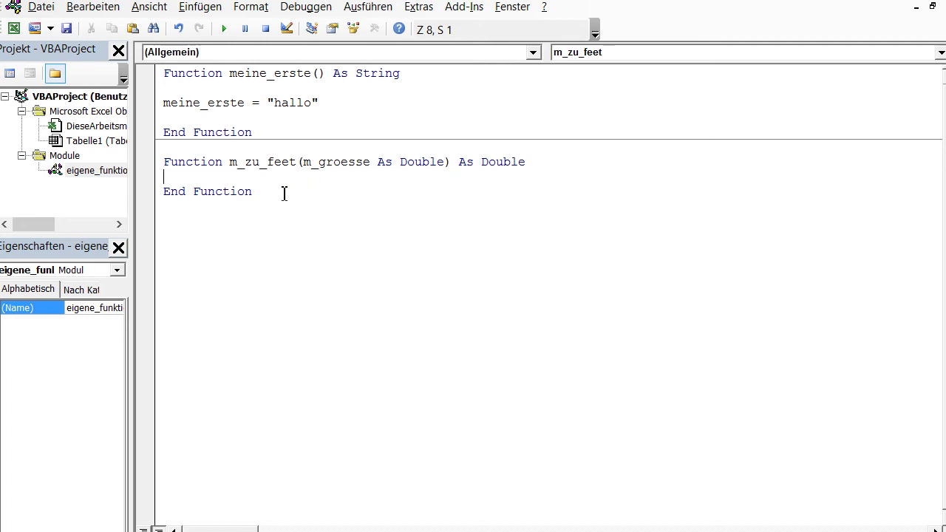
Write the body line m_zu_feet = m_groesse * 3.28084 inside the function
{"action": "key", "text": "Return"}
{"action": "key", "text": "Return"}
{"action": "key", "text": "Up"}
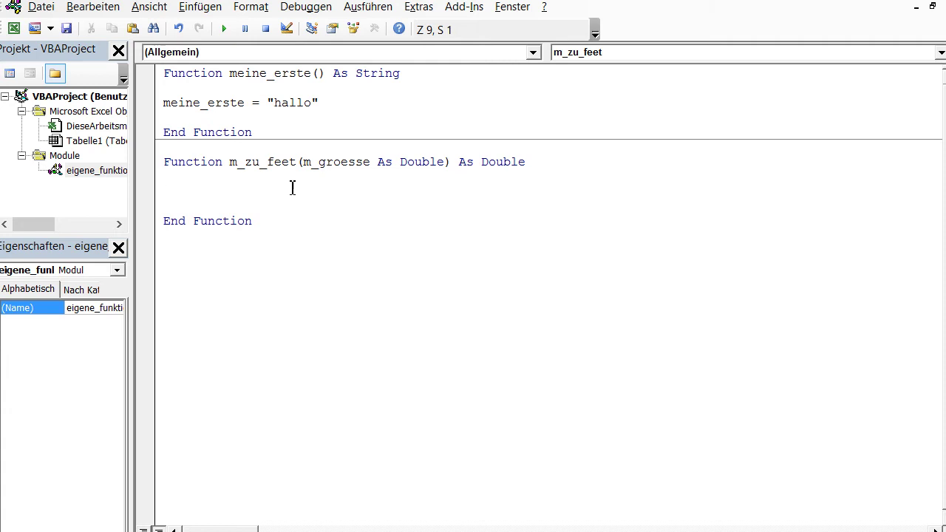
{"action": "type", "text": "m_zu_feet = "}
{"action": "type", "text": "m_gro"}
{"action": "key", "text": "BackSpace"}
{"action": "type", "text": "oesse"}
{"action": "type", "text": " * 3.28084"}
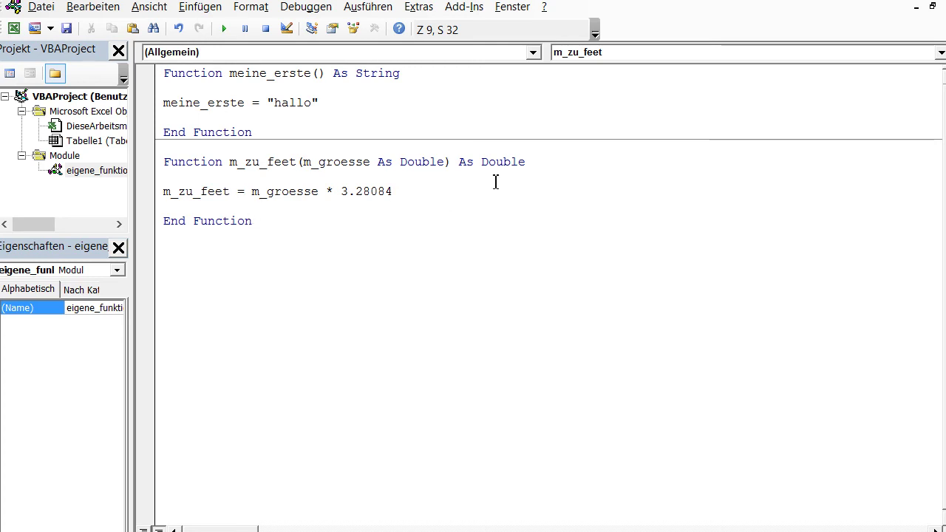
Add a blank line under the m_zu_feet declaration and go back to the Excel worksheet
{"action": "left_click", "coordinate": [545, 164]}
{"action": "key", "text": "Return"}
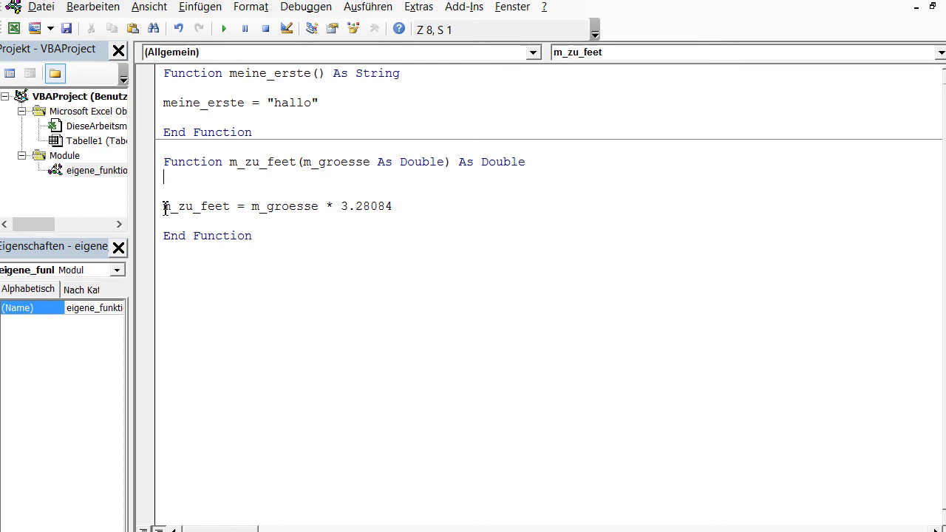
{"action": "left_click_drag", "start_coordinate": [164, 207], "coordinate": [230, 212]}
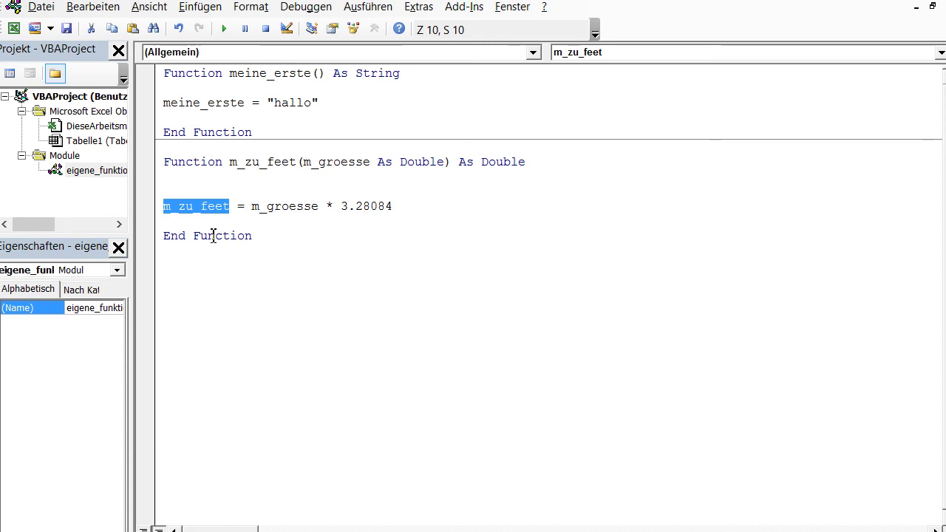
{"action": "left_click", "coordinate": [268, 247]}
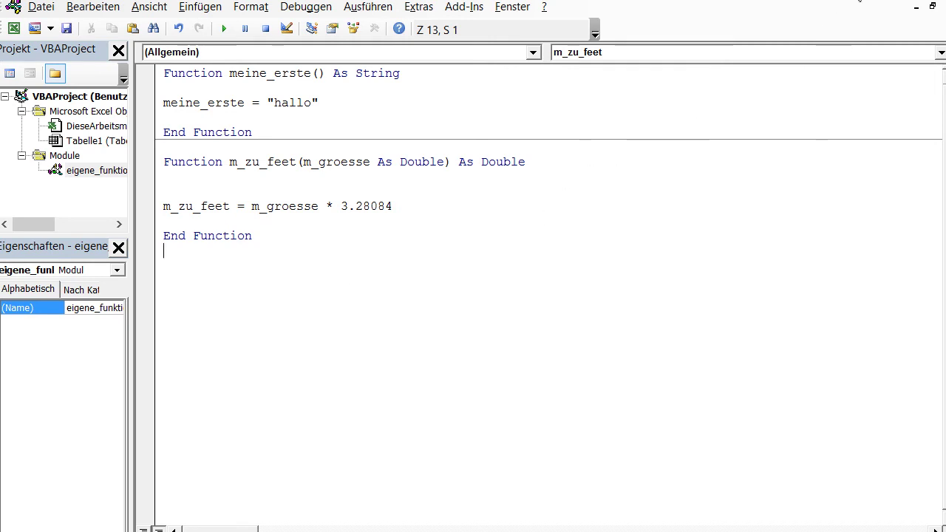
{"action": "key", "text": "alt+F11"}
Enter the headings Meter in D4 and Feet in E4, and the value 3,2 in D5
{"action": "left_click", "coordinate": [284, 272]}
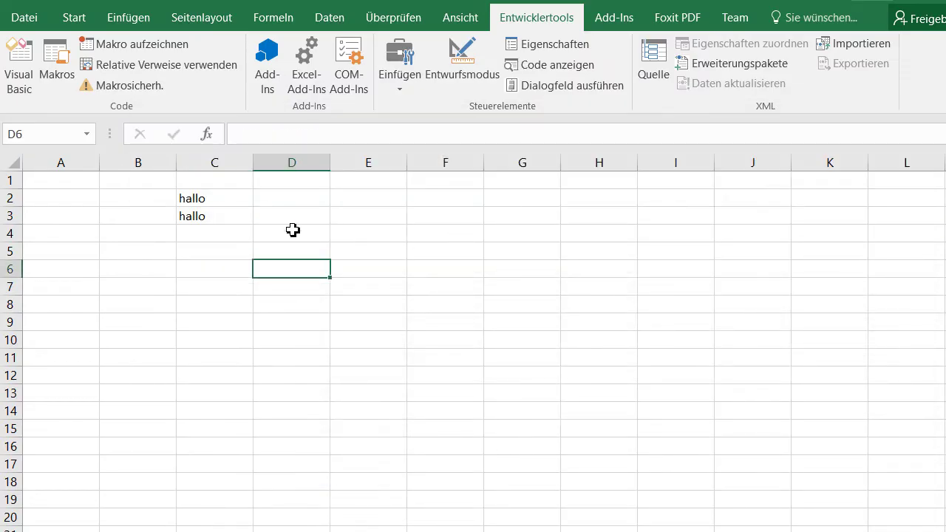
{"action": "left_click", "coordinate": [292, 238]}
{"action": "type", "text": "Meter"}
{"action": "key", "text": "Tab"}
{"action": "type", "text": "Feet"}
{"action": "key", "text": "Return"}
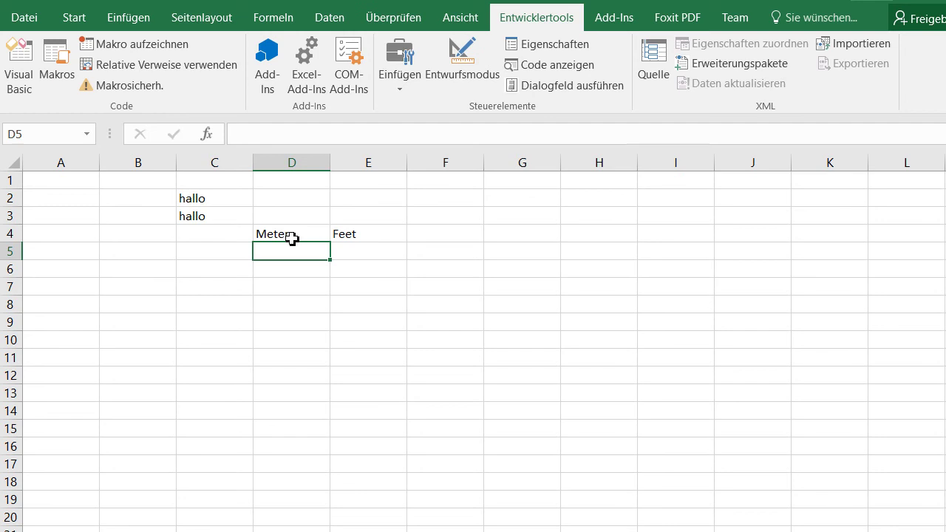
{"action": "type", "text": "3,2"}
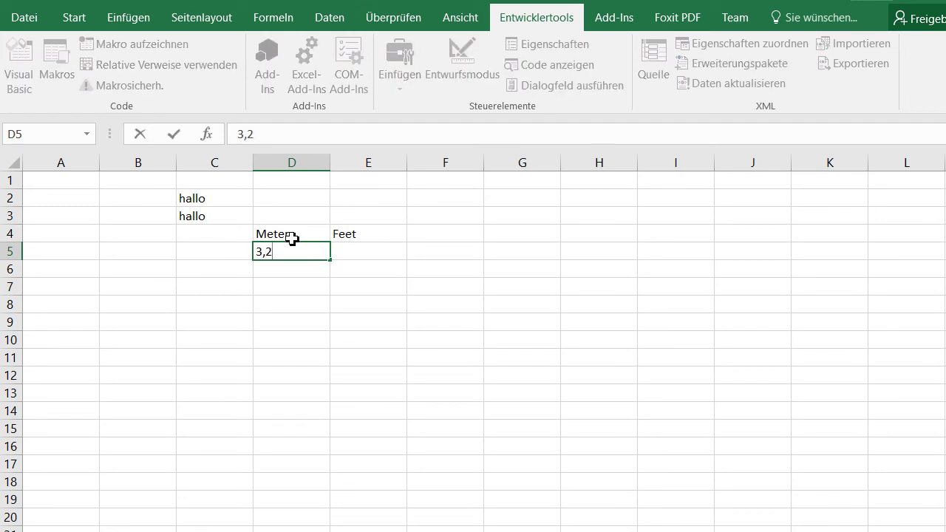
{"action": "key", "text": "Tab"}
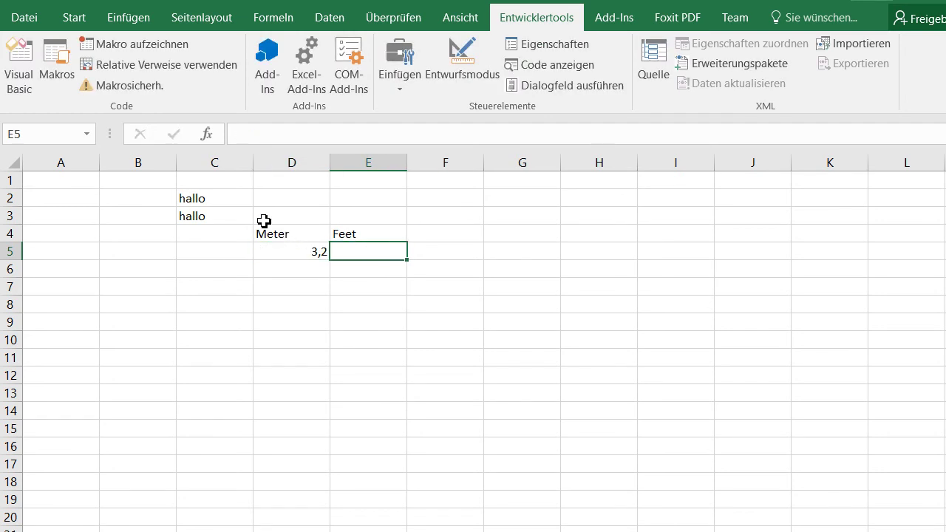
Insert =m_zu_feet(D5) in E5 with the function picker, giving 10,498688 feet
{"action": "left_click", "coordinate": [209, 140]}
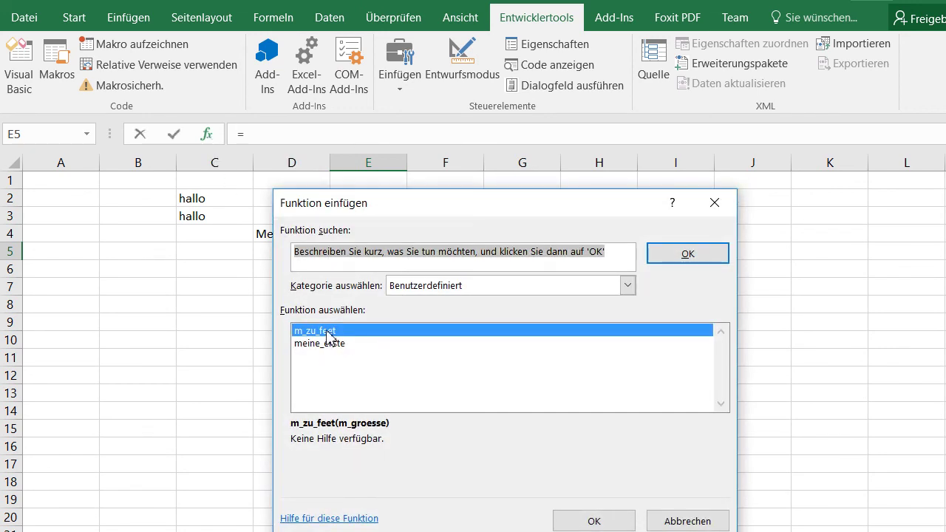
{"action": "left_click", "coordinate": [594, 521]}
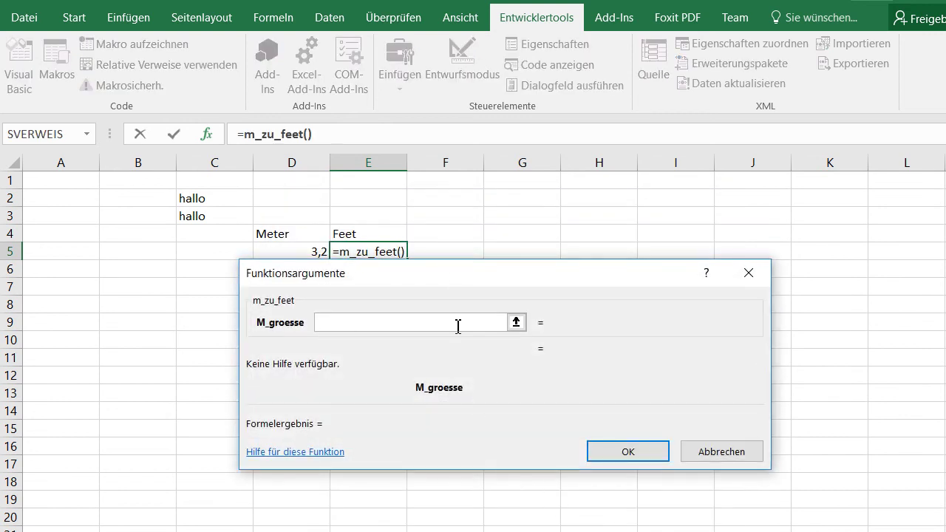
{"action": "left_click_drag", "start_coordinate": [454, 281], "coordinate": [517, 310]}
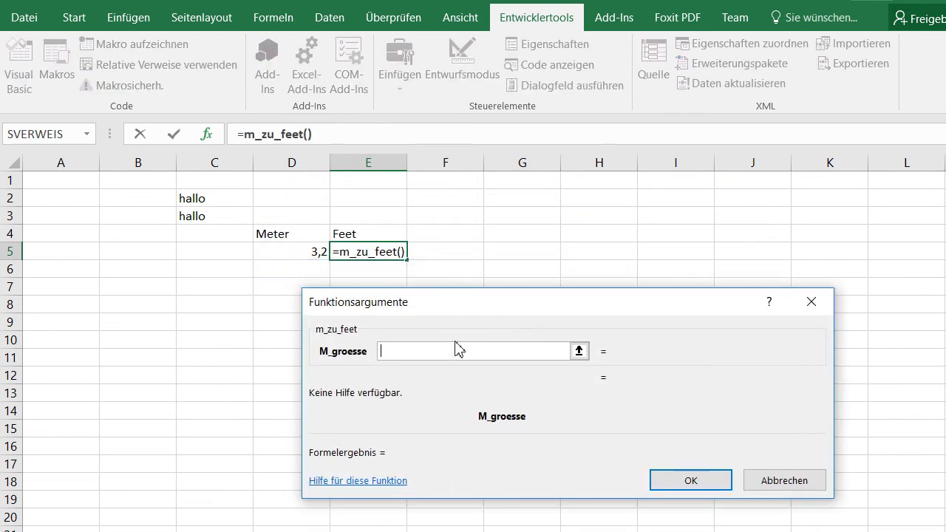
{"action": "left_click", "coordinate": [305, 254]}
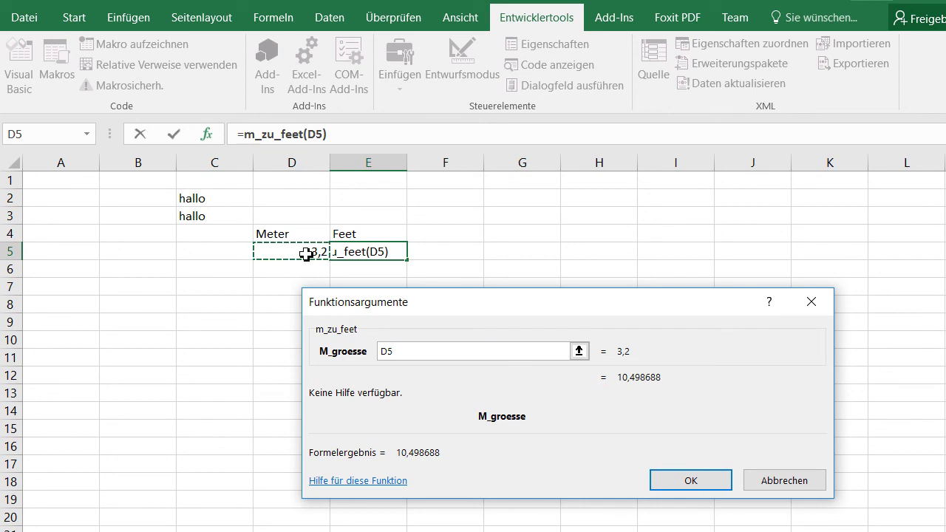
{"action": "left_click", "coordinate": [688, 484]}
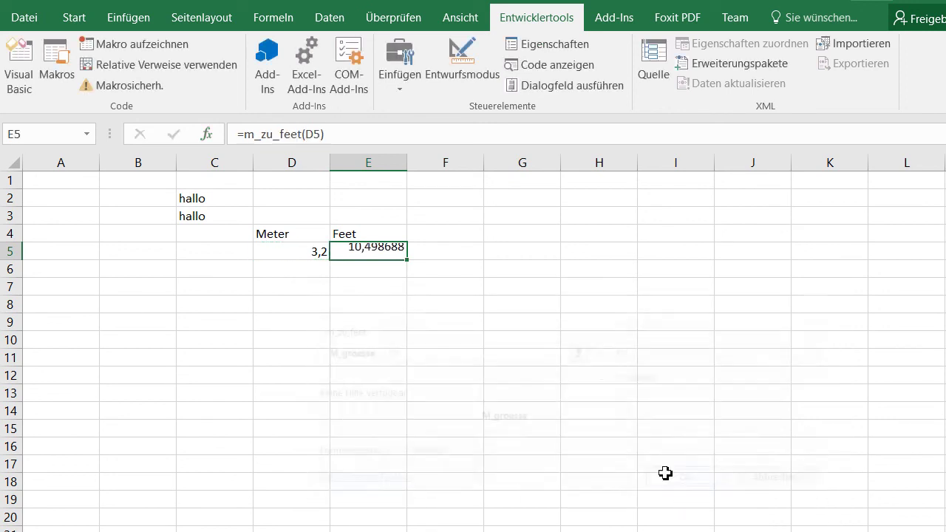
{"action": "left_click", "coordinate": [516, 398]}
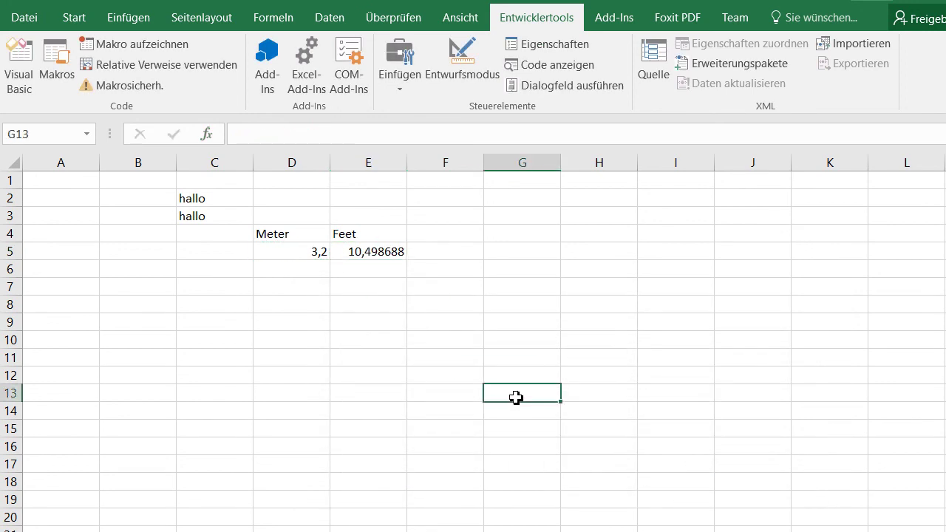
{"action": "left_click", "coordinate": [375, 251]}
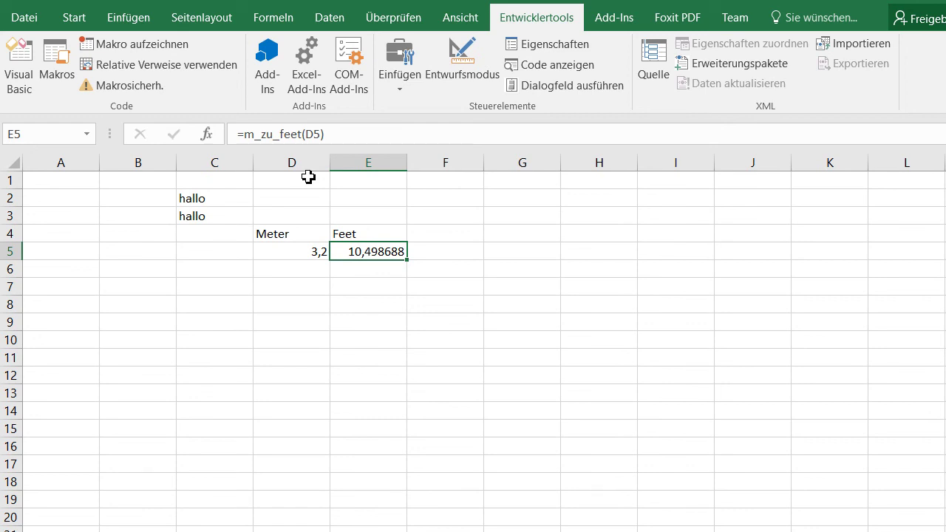
{"action": "left_click", "coordinate": [317, 281]}
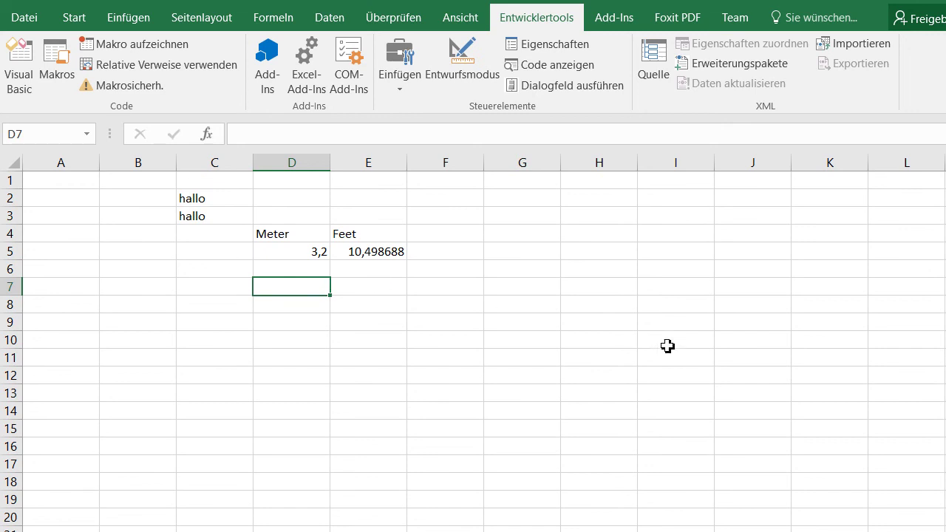
{"action": "mouse_move", "coordinate": [654, 526]}
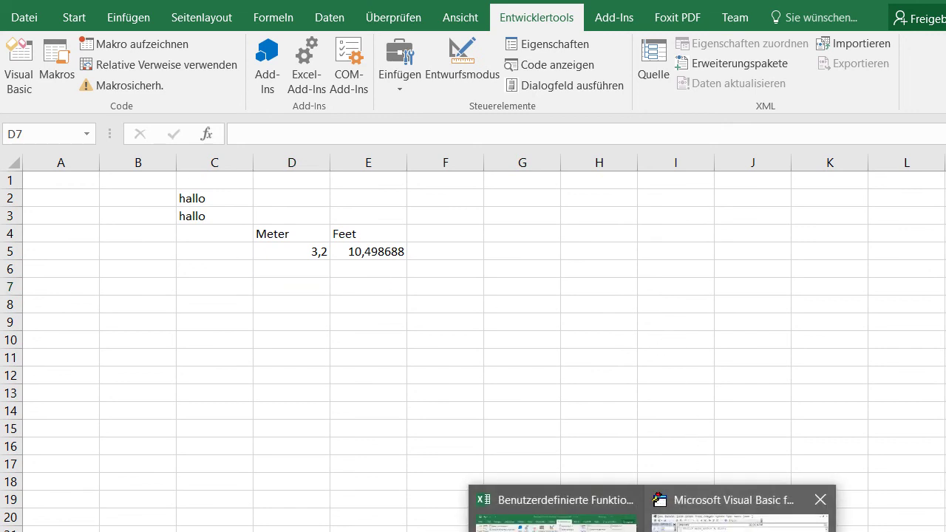
{"action": "left_click", "coordinate": [746, 510]}
Declare Function flaeche_rechnen(laenge As Integer, breite As Integer) As Integer below m_zu_feet
{"action": "key", "text": "Return"}
{"action": "type", "text": "function"}
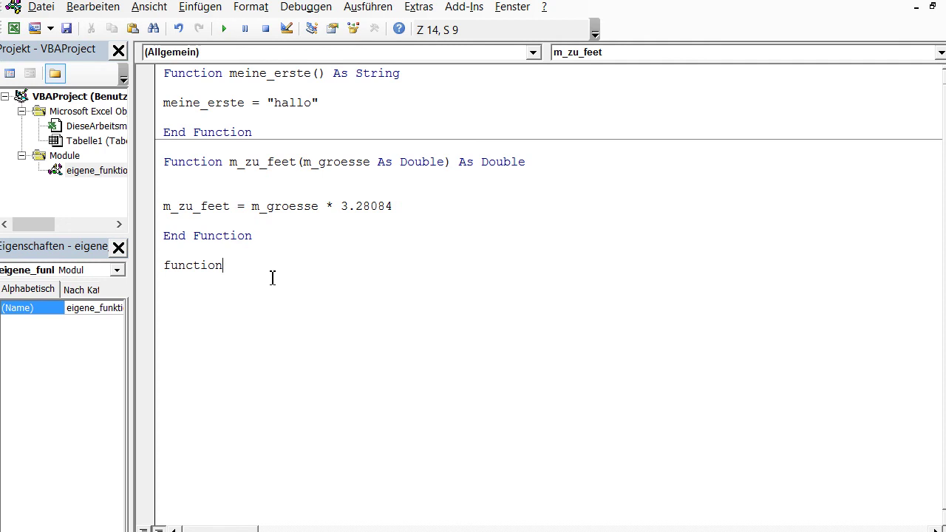
{"action": "type", "text": " flaeche"}
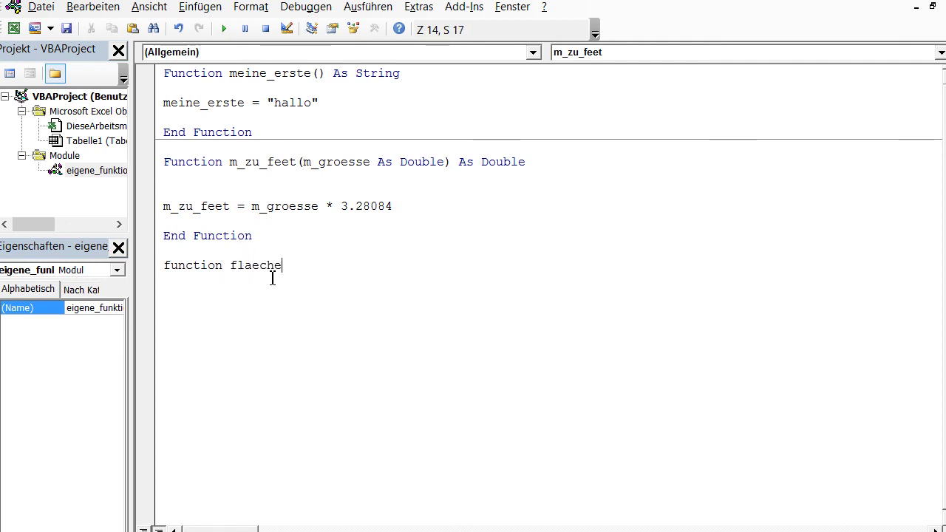
{"action": "type", "text": "_rechnen"}
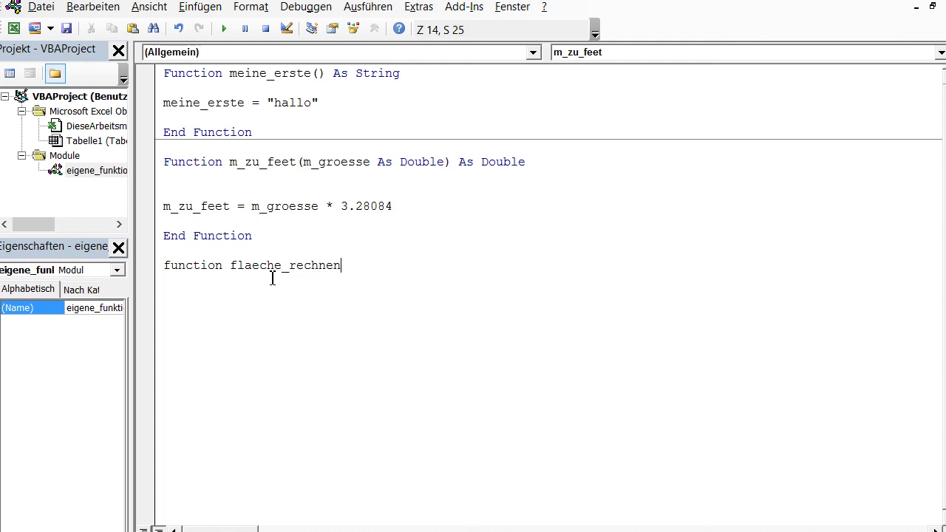
{"action": "type", "text": "("}
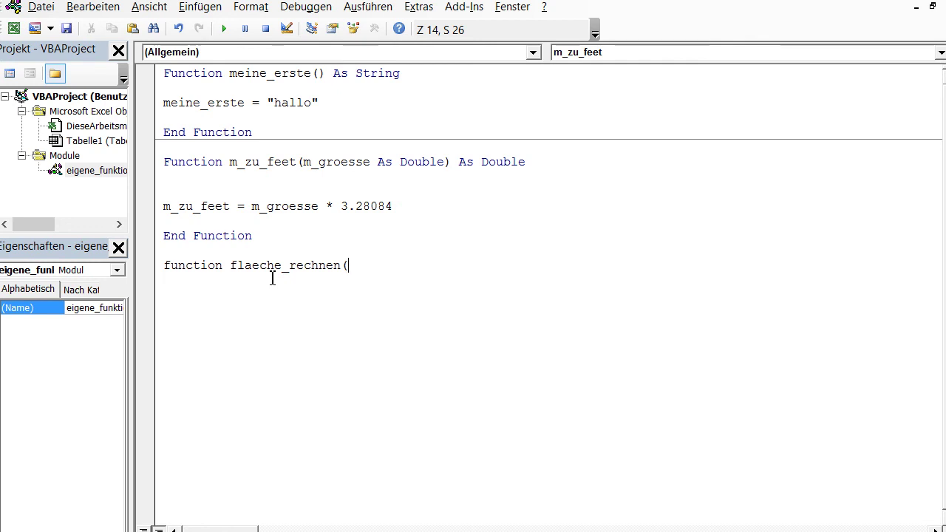
{"action": "type", "text": "laenge"}
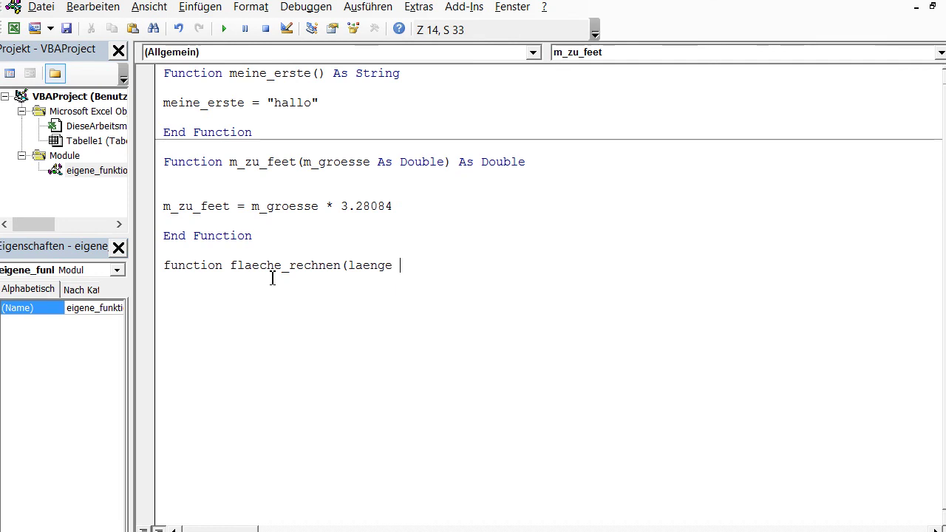
{"action": "key", "text": "BackSpace"}
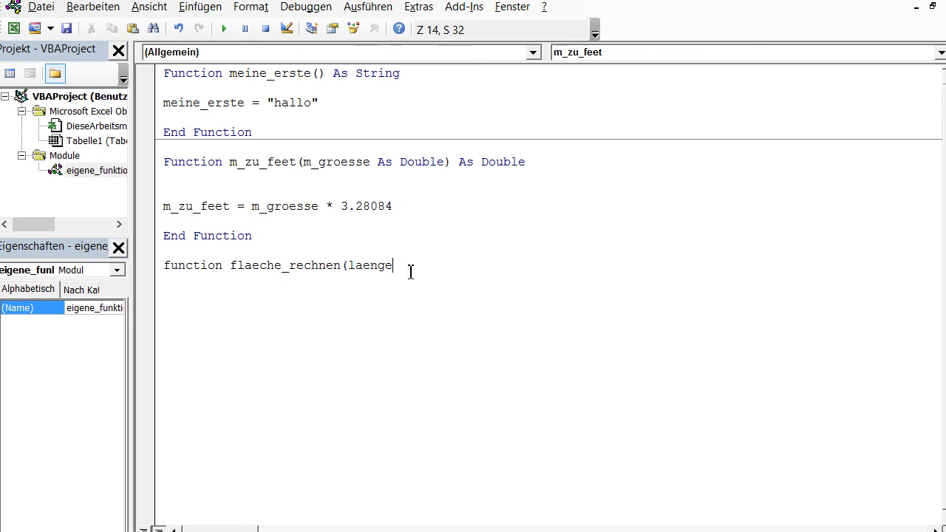
{"action": "type", "text": " as "}
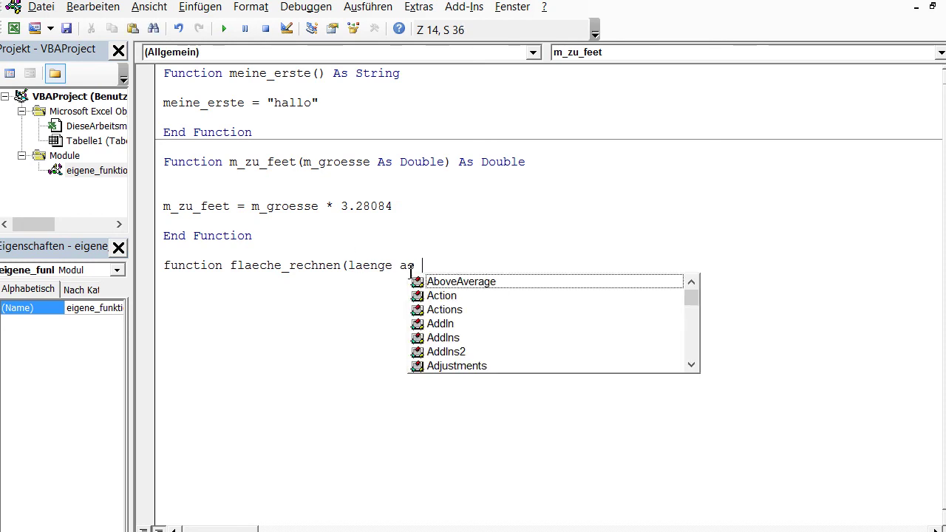
{"action": "type", "text": "in"}
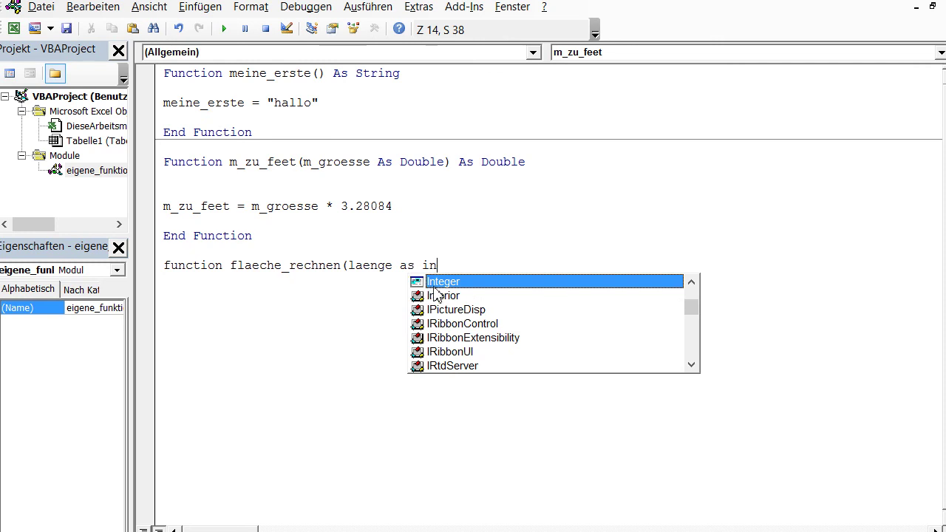
{"action": "double_click", "coordinate": [436, 281]}
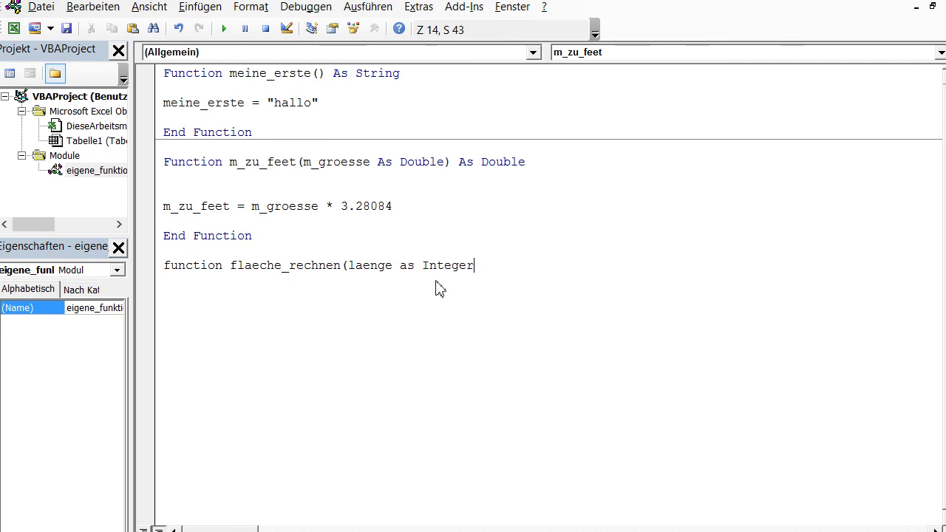
{"action": "type", "text": ", bre"}
{"action": "type", "text": "ite as in"}
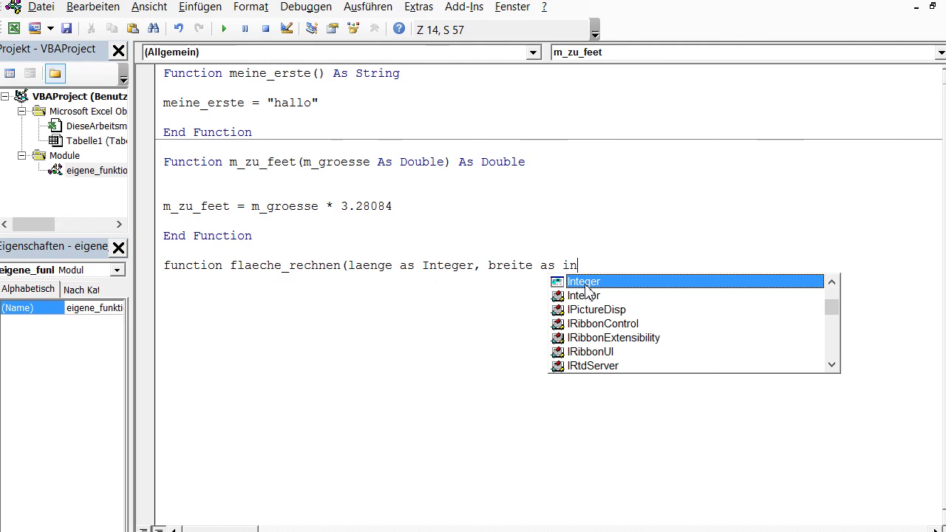
{"action": "key", "text": "Tab"}
{"action": "type", "text": ")"}
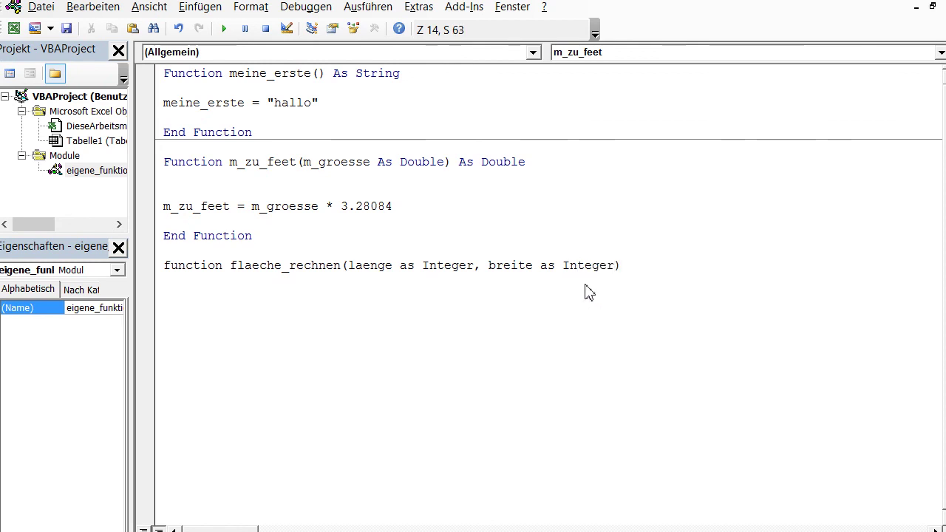
{"action": "type", "text": " as"}
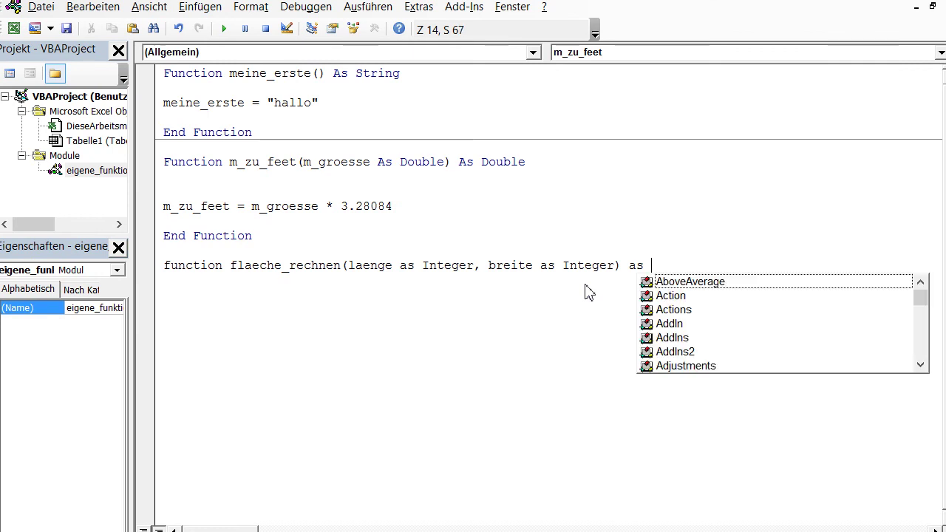
{"action": "type", "text": " integer"}
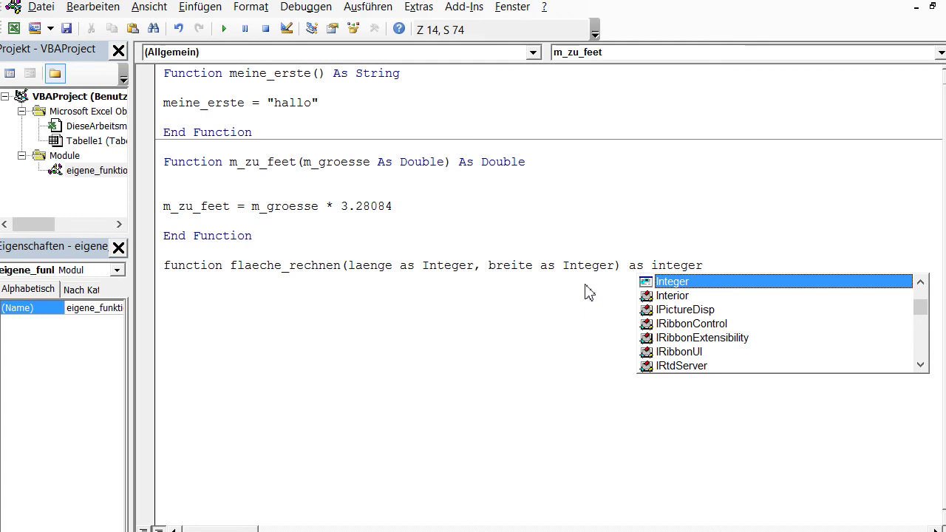
{"action": "key", "text": "Return"}
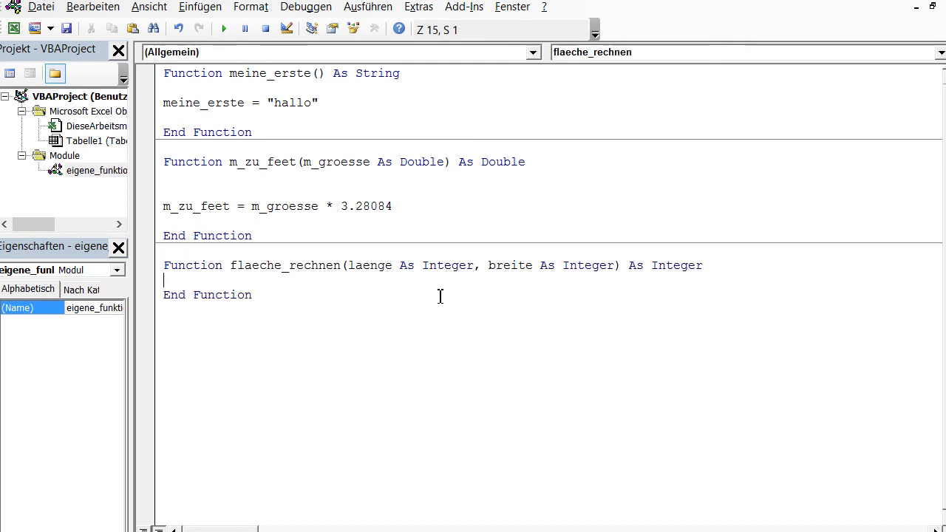
{"action": "key", "text": "Return"}
{"action": "key", "text": "Return"}
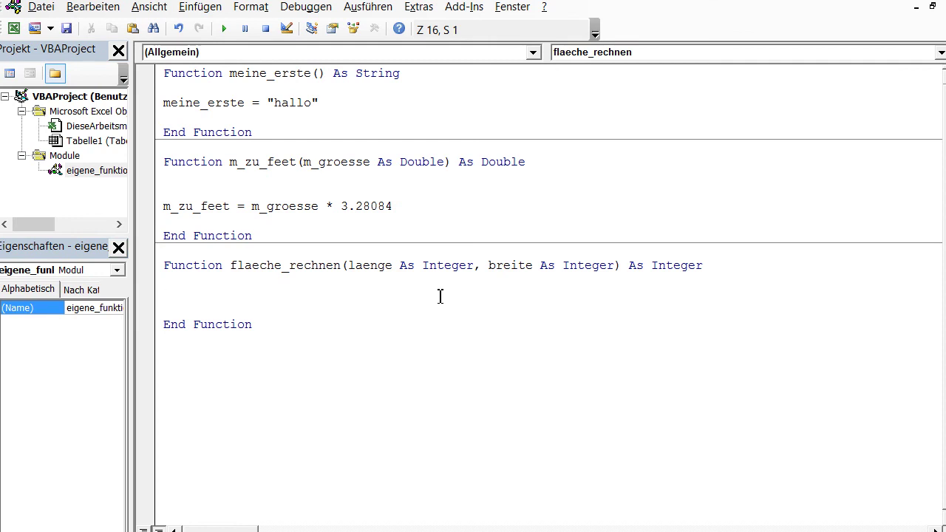
Write the body line flaeche_rechnen = laenge * breite, reusing the copied function name
{"action": "left_click_drag", "start_coordinate": [341, 268], "coordinate": [235, 271]}
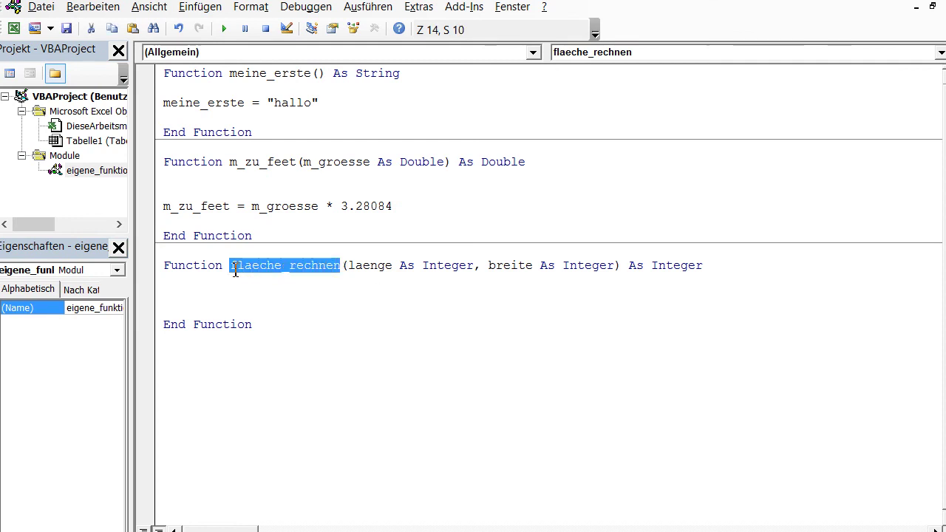
{"action": "left_click", "coordinate": [235, 294]}
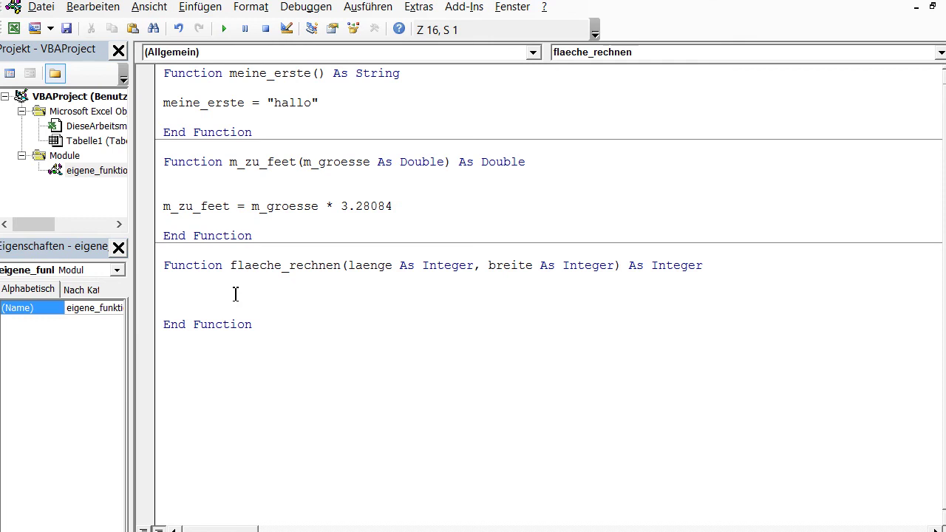
{"action": "type", "text": "flaeche_rechnen"}
{"action": "type", "text": "= laenge "}
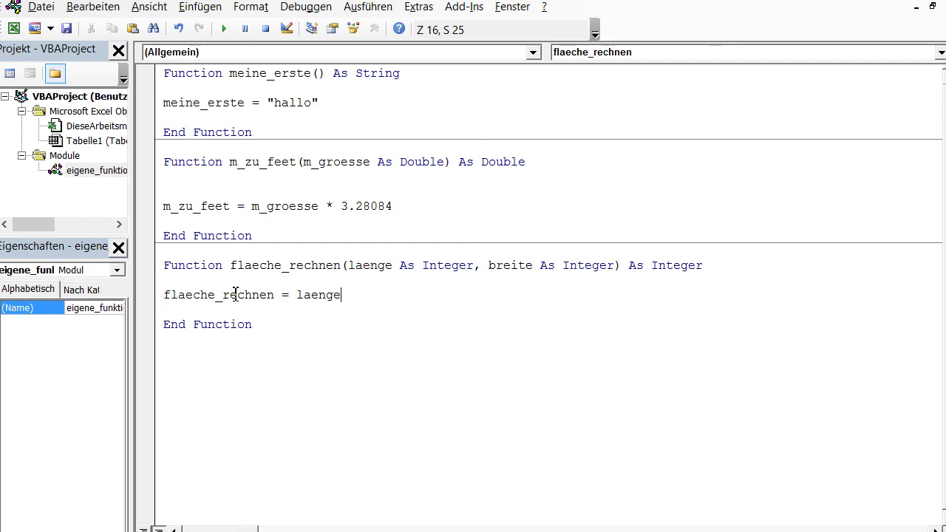
{"action": "type", "text": "* breite"}
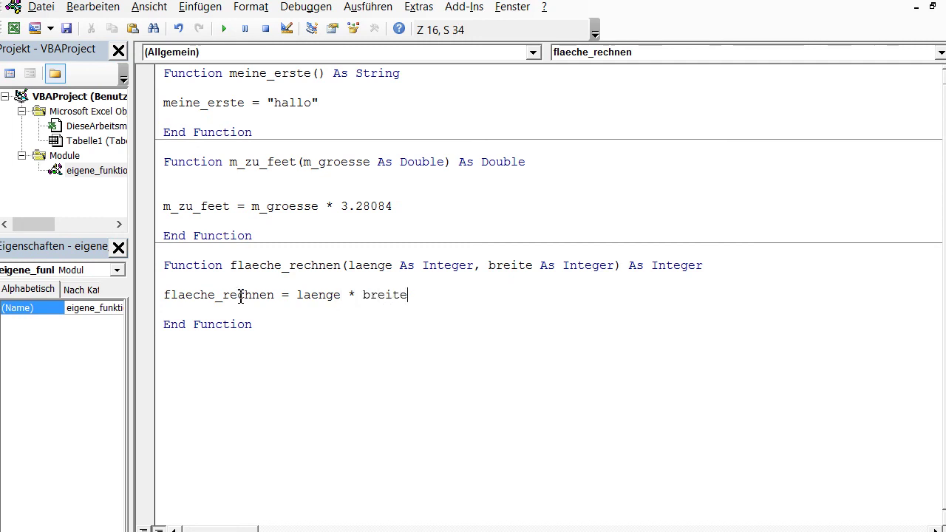
{"action": "left_click", "coordinate": [278, 320]}
Enter Länge with 45 below it in D7:D8 and Breite with 12 in E7:E8
{"action": "key", "text": "alt+F11"}
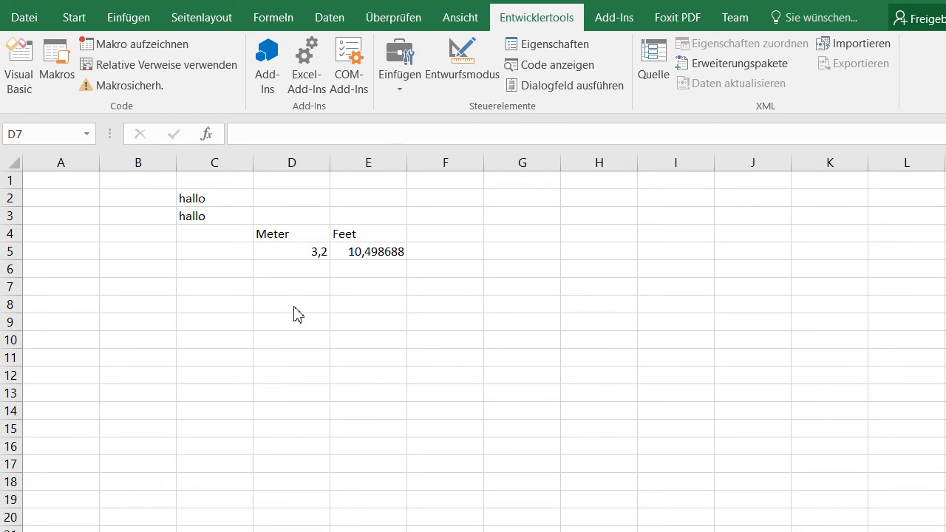
{"action": "left_click", "coordinate": [298, 289]}
{"action": "type", "text": "Länge"}
{"action": "key", "text": "Return"}
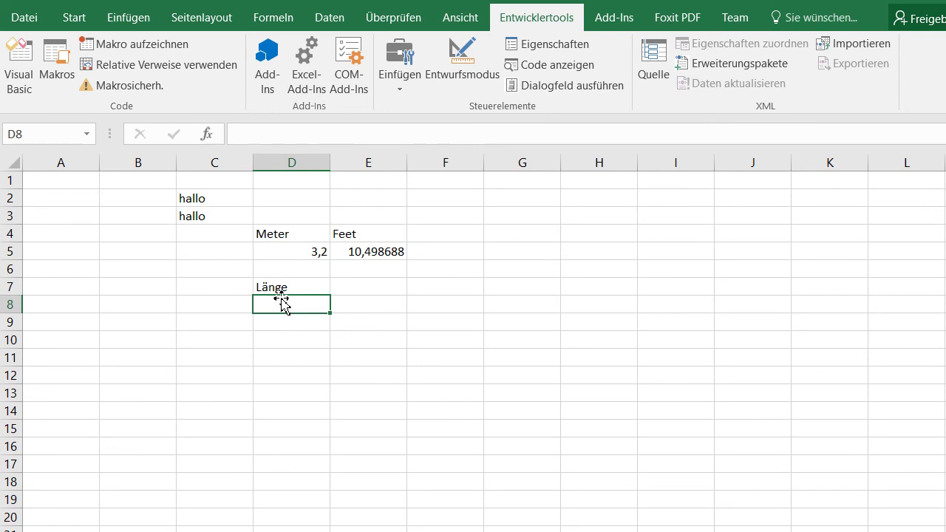
{"action": "type", "text": "45"}
{"action": "left_click", "coordinate": [339, 293]}
{"action": "type", "text": "Breite"}
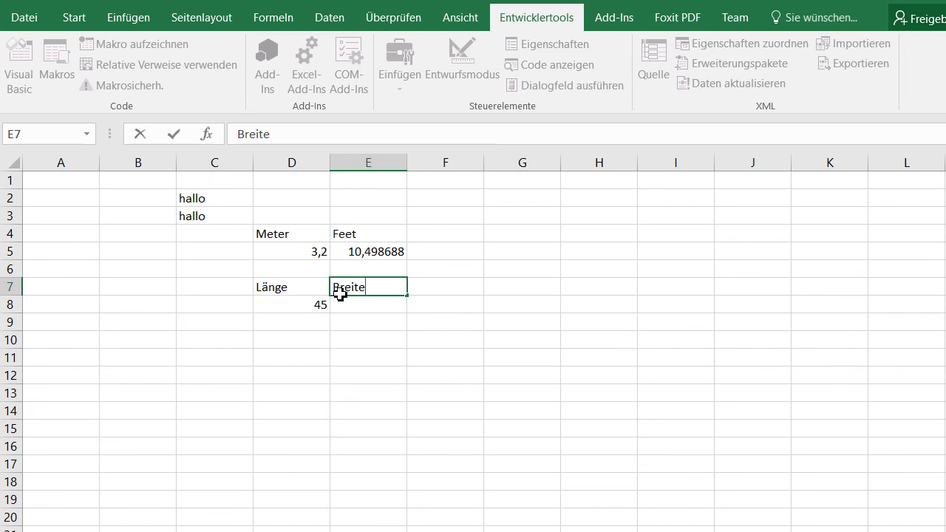
{"action": "key", "text": "Return"}
{"action": "type", "text": "12"}
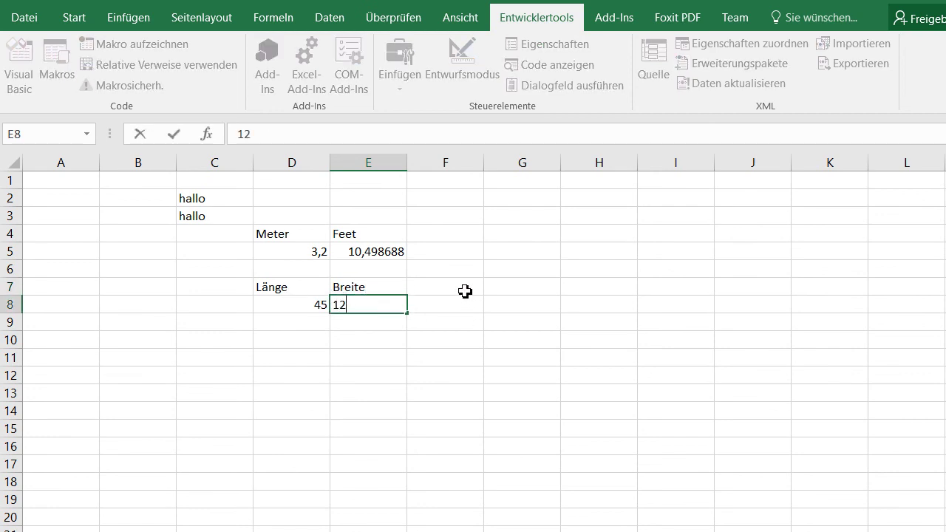
Add the heading Fläche in F7
{"action": "left_click", "coordinate": [465, 291]}
{"action": "type", "text": "F"}
{"action": "type", "text": "läcv"}
{"action": "key", "text": "BackSpace"}
{"action": "type", "text": "he"}
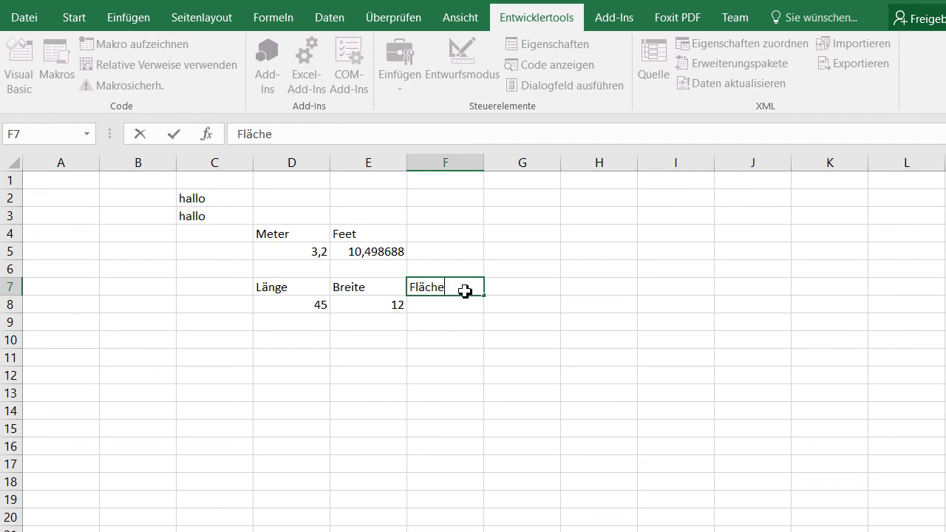
{"action": "key", "text": "Return"}
Insert =flaeche_rechnen(D8;E8) in F8 with the function picker, showing the area 540
{"action": "left_click", "coordinate": [212, 137]}
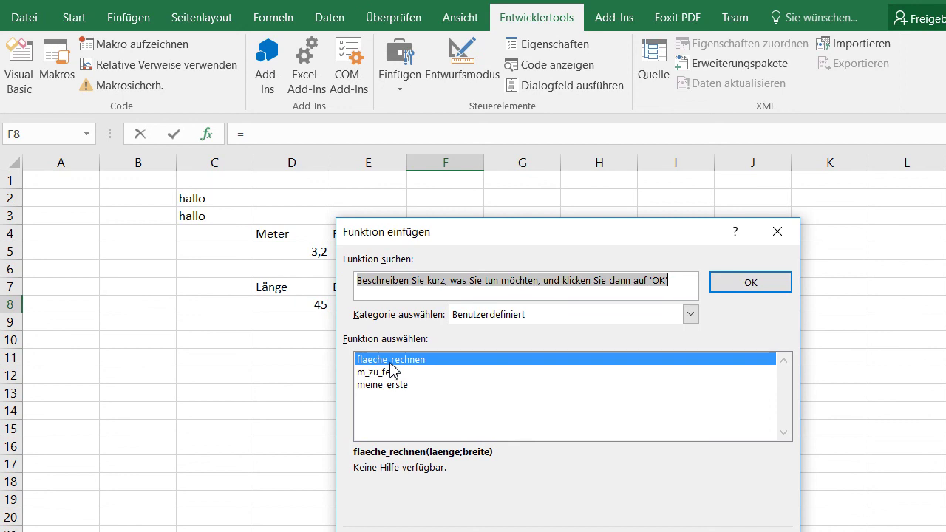
{"action": "left_click", "coordinate": [390, 362]}
{"action": "key", "text": "Return"}
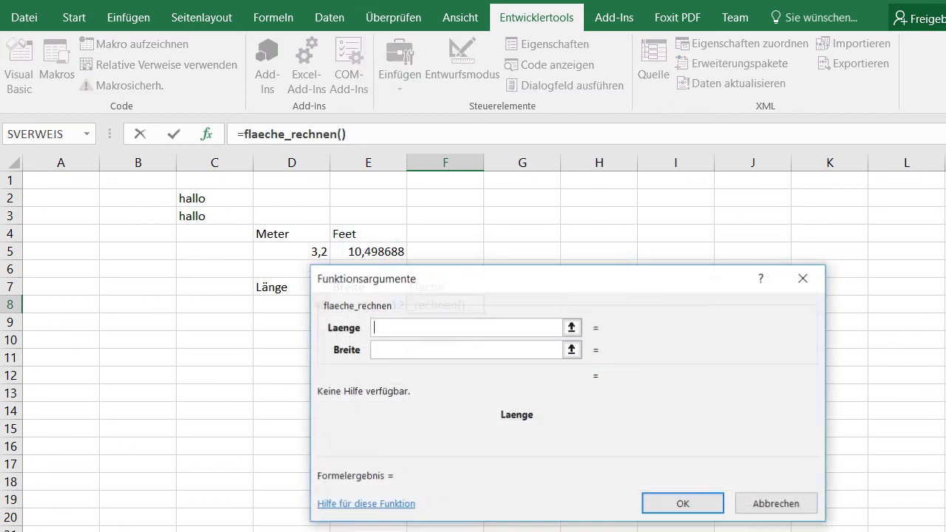
{"action": "mouse_move", "coordinate": [490, 282]}
{"action": "left_mouse_down"}
{"action": "mouse_move", "coordinate": [581, 220]}
{"action": "mouse_move", "coordinate": [594, 172]}
{"action": "left_mouse_up"}
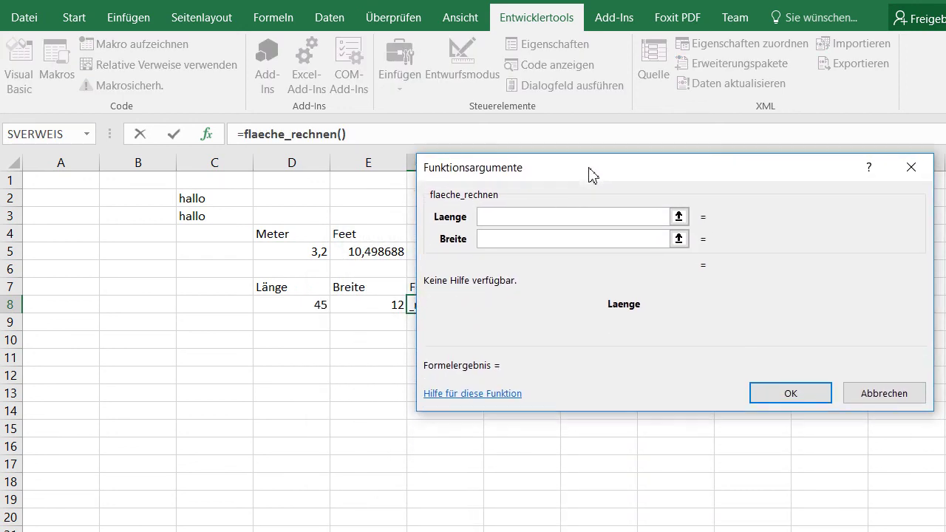
{"action": "left_click", "coordinate": [311, 306]}
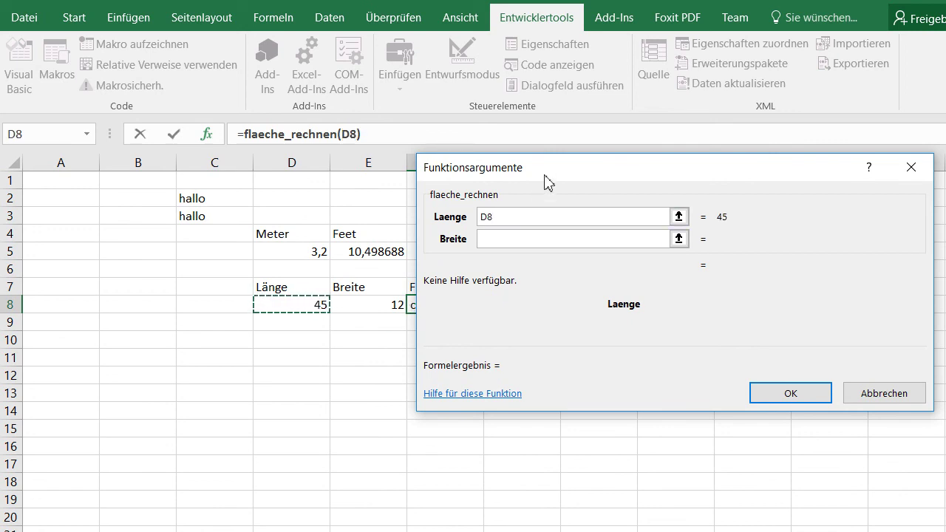
{"action": "left_click_drag", "start_coordinate": [551, 181], "coordinate": [595, 216]}
{"action": "left_click", "coordinate": [549, 275]}
{"action": "left_click", "coordinate": [400, 308]}
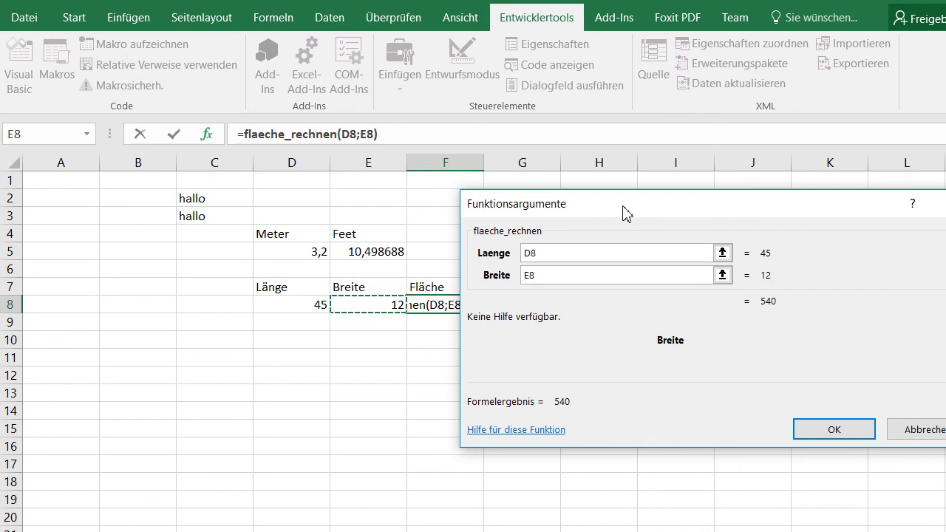
{"action": "mouse_move", "coordinate": [627, 213]}
{"action": "left_mouse_down"}
{"action": "mouse_move", "coordinate": [579, 338]}
{"action": "mouse_move", "coordinate": [510, 207]}
{"action": "left_mouse_up"}
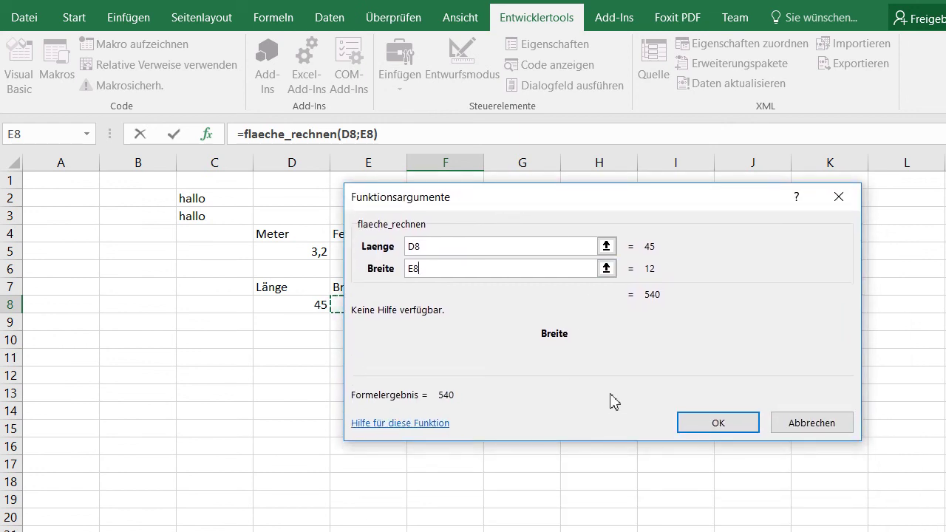
{"action": "left_click", "coordinate": [718, 423]}
{"action": "left_click", "coordinate": [521, 393]}
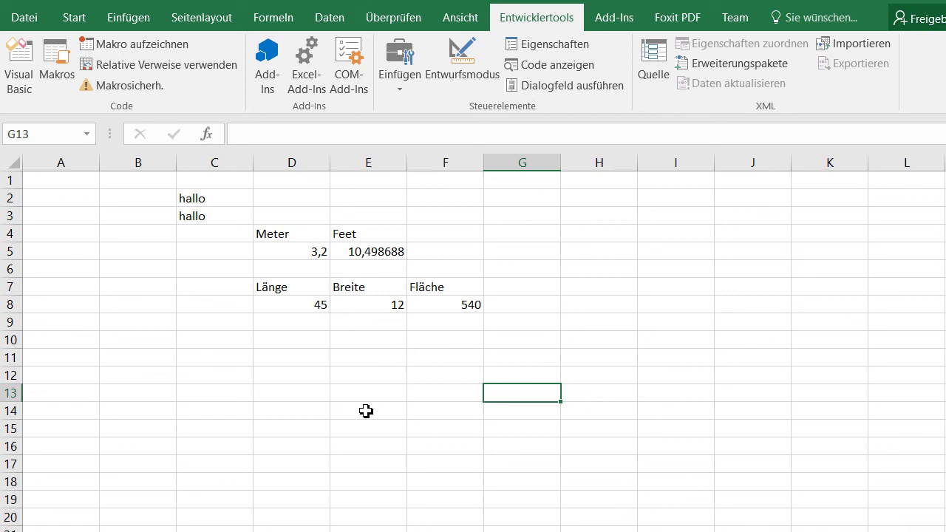
Enter 25 and 32 in D9:E9 and fill the F8 area formula down to F9, giving 800
{"action": "left_click", "coordinate": [309, 323]}
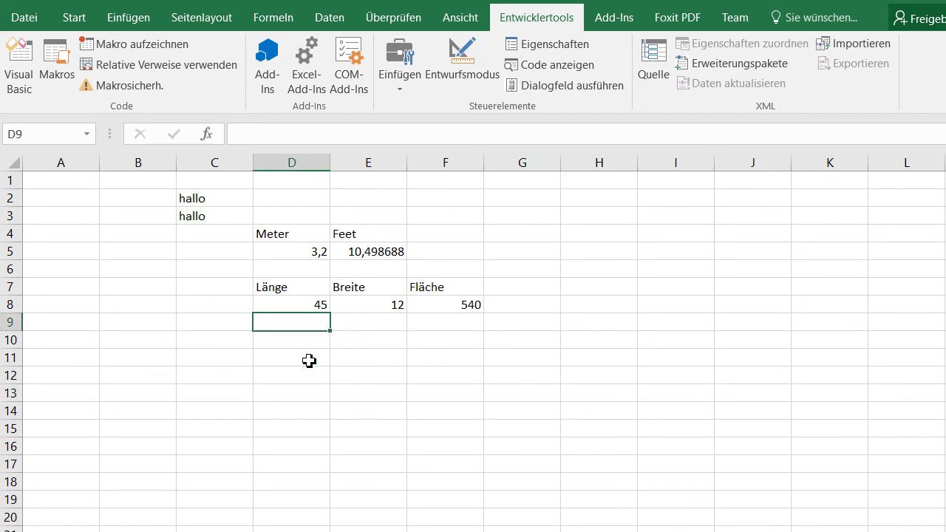
{"action": "type", "text": "25"}
{"action": "key", "text": "Tab"}
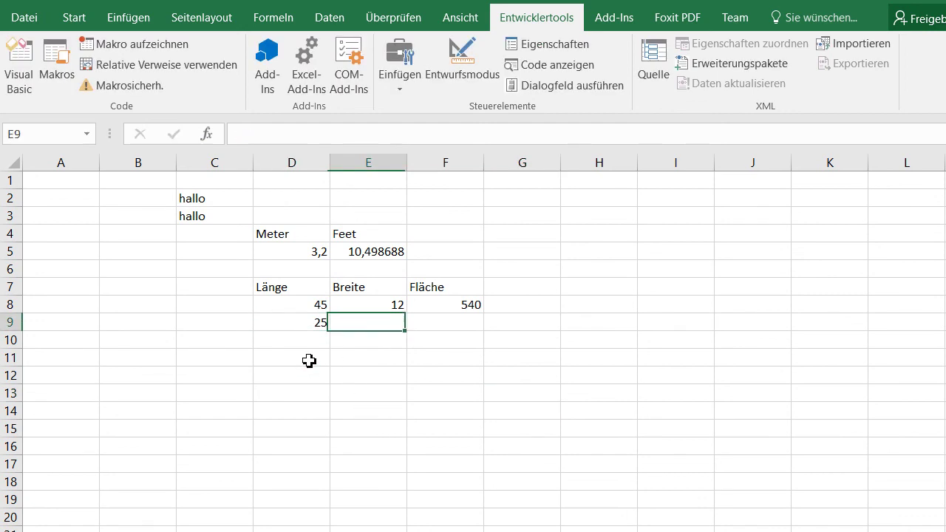
{"action": "type", "text": "32"}
{"action": "key", "text": "Tab"}
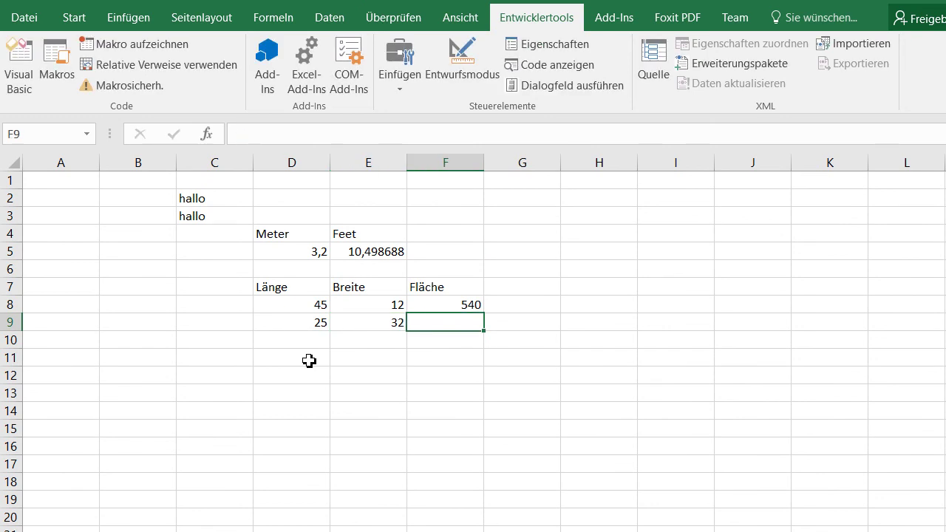
{"action": "left_click", "coordinate": [440, 305]}
{"action": "left_click_drag", "start_coordinate": [485, 314], "coordinate": [485, 328]}
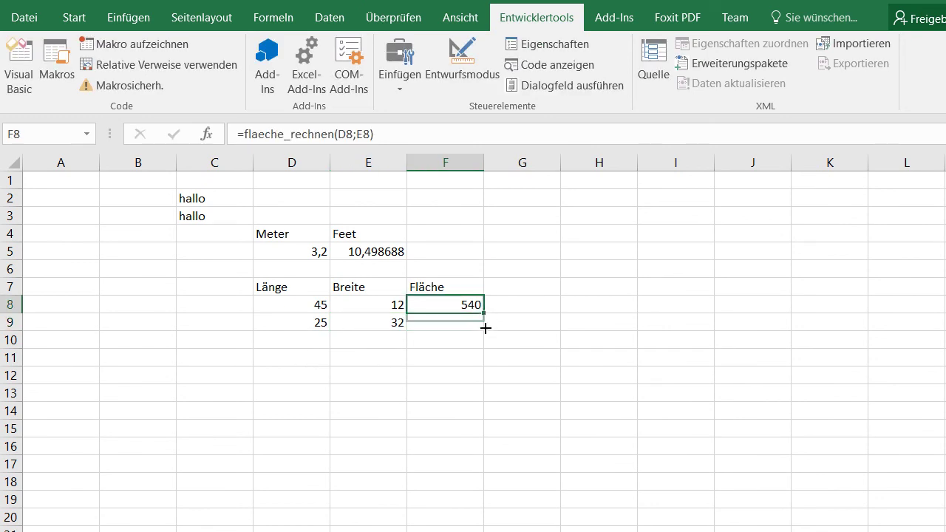
{"action": "left_click", "coordinate": [457, 411]}
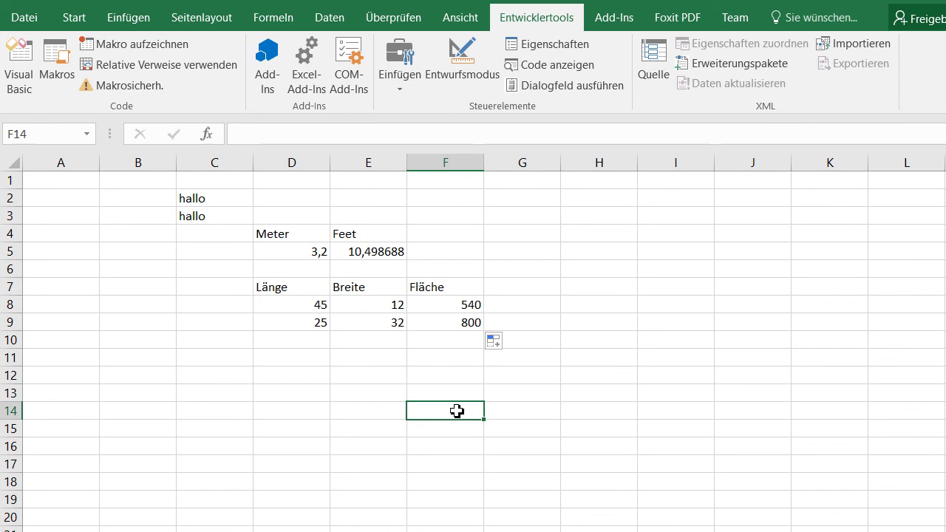